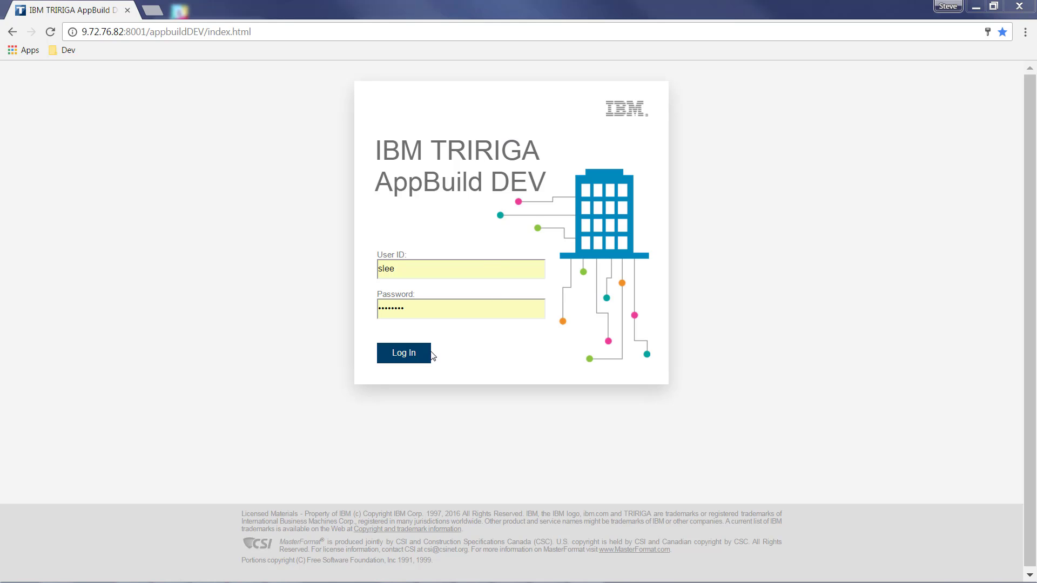
Step: Log in and open the Move Me request application from the Space category of My Requests
click(410, 357)
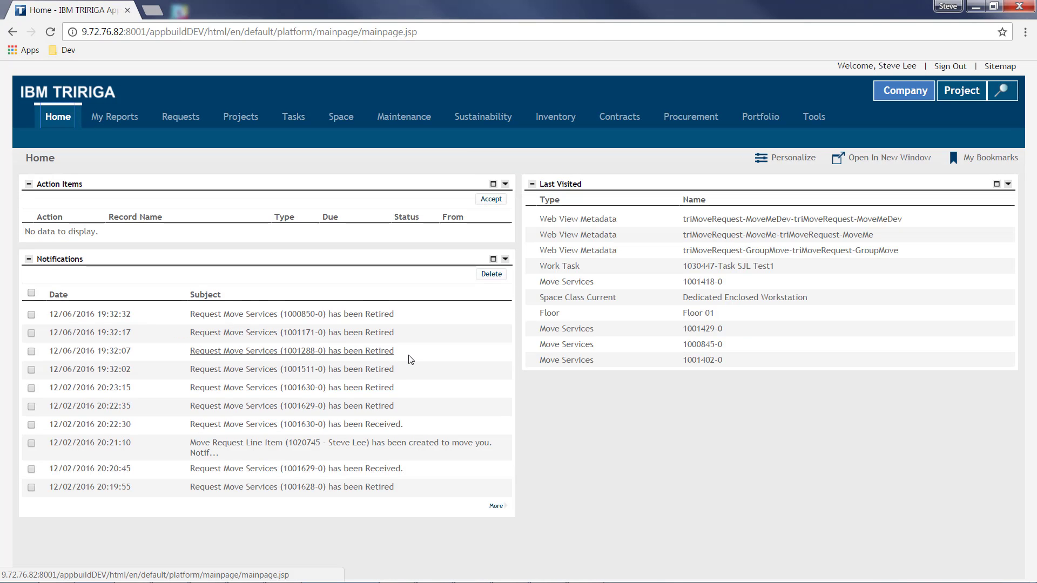
click(185, 118)
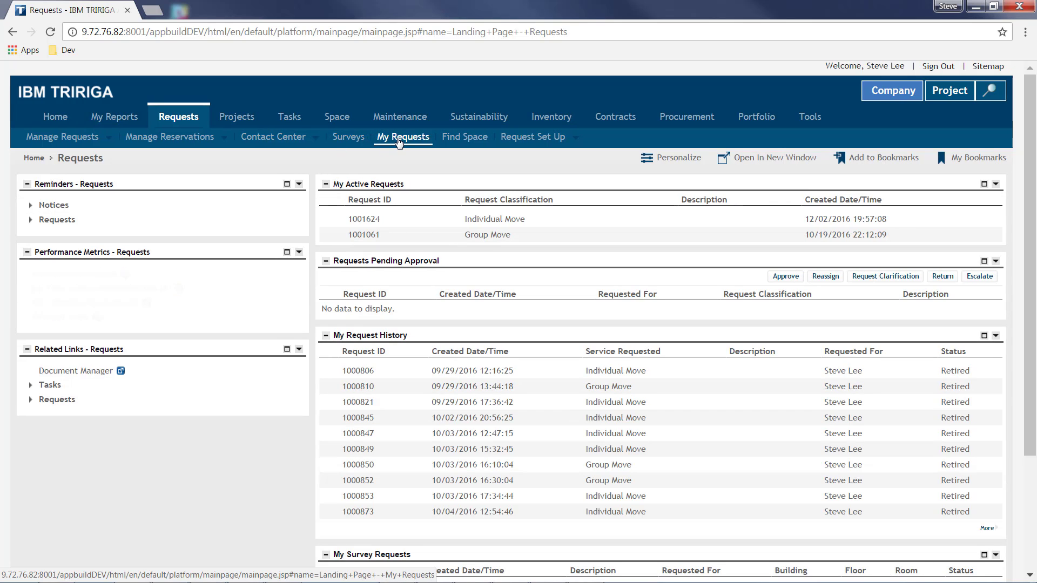
click(399, 140)
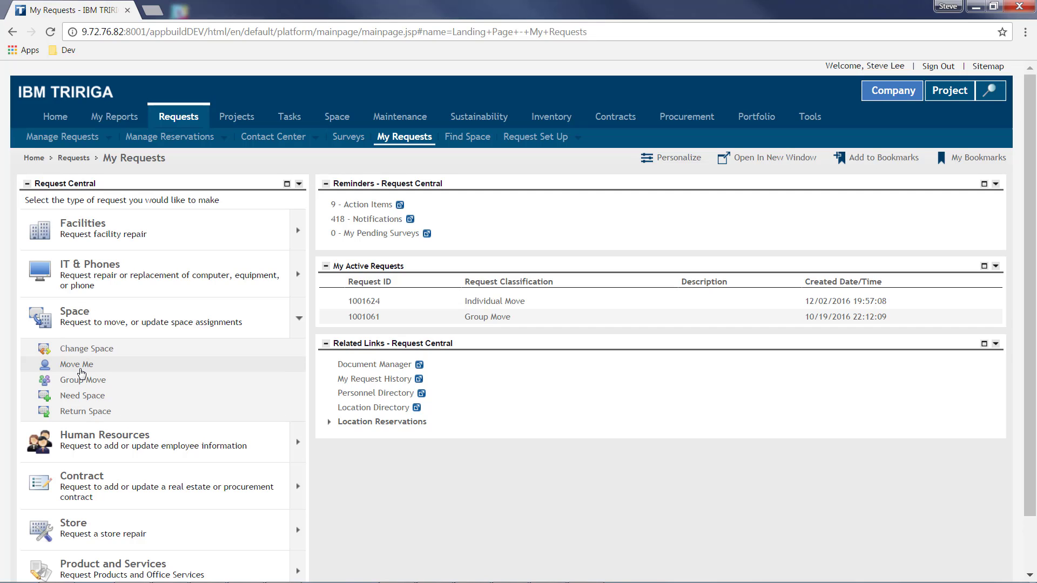
click(83, 371)
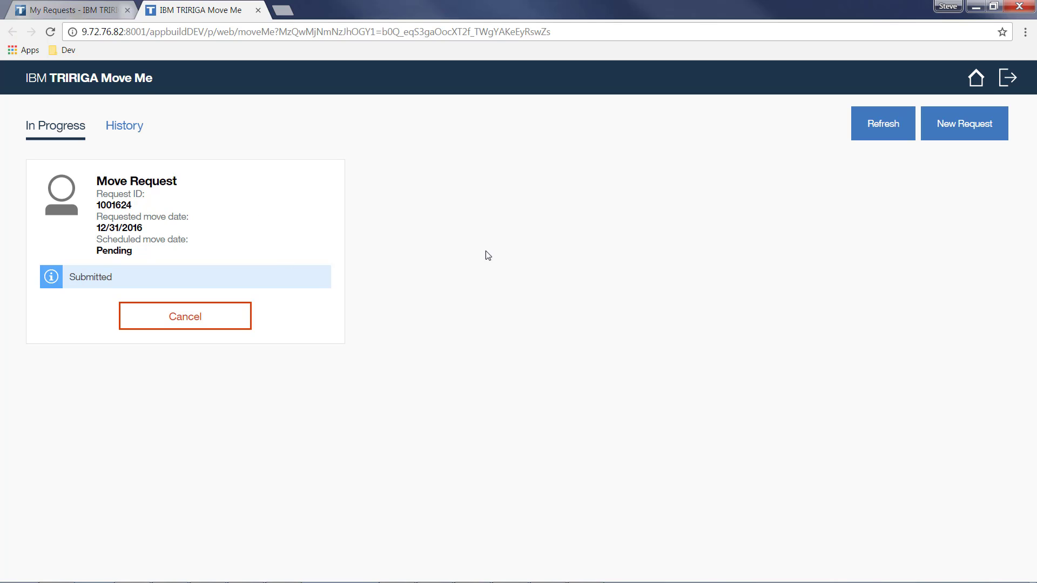
Step: Check the move request history, and start a new move request from the in-progress requests
click(125, 128)
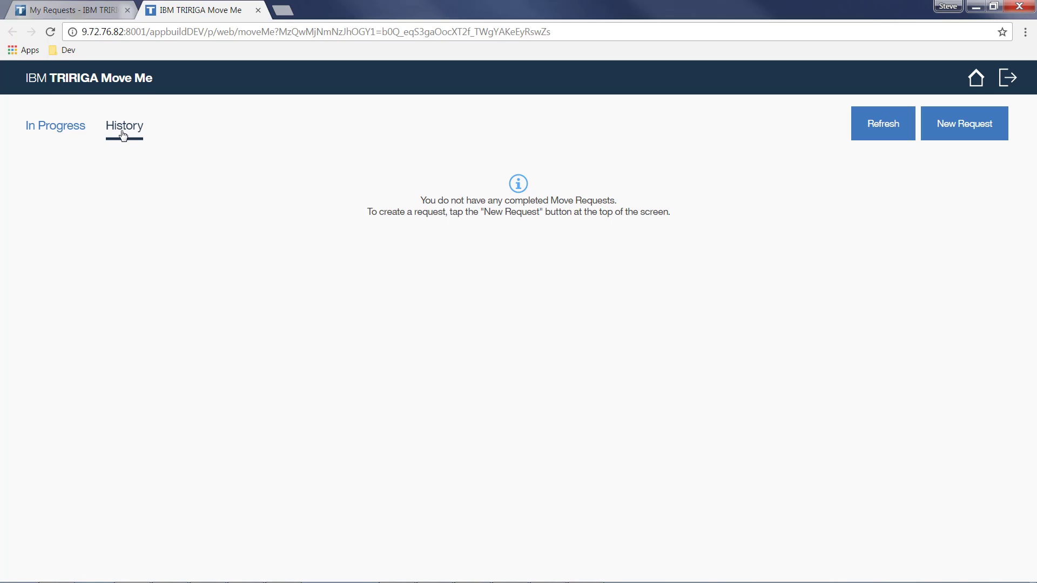
click(64, 134)
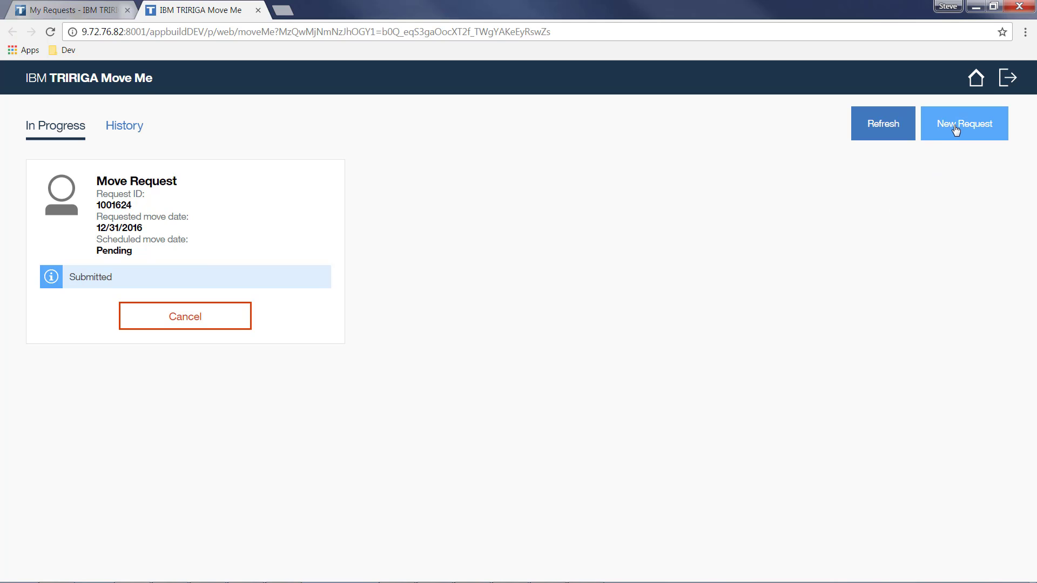
click(955, 130)
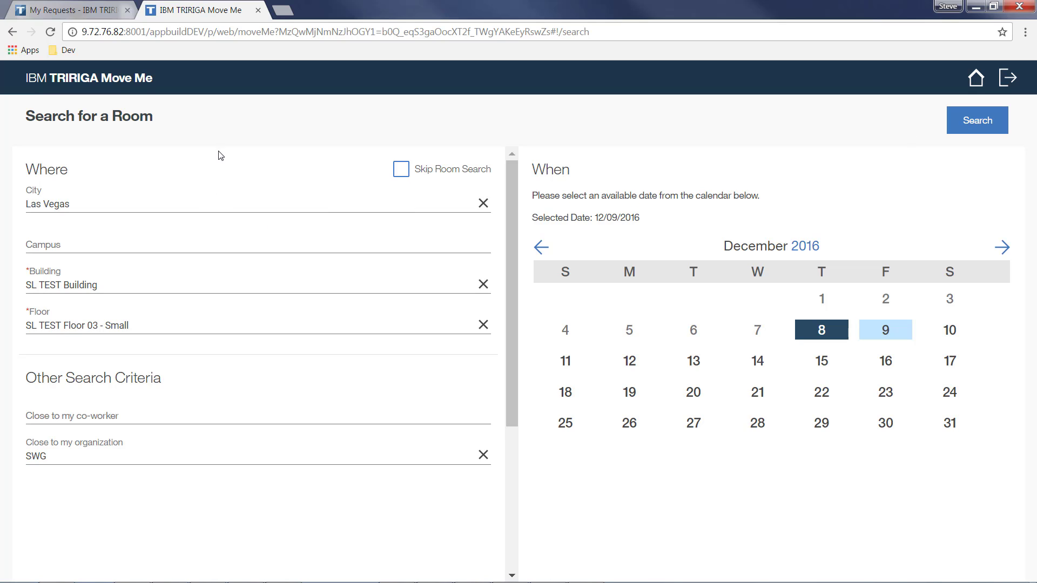
Step: Clear the preset city and building from the room search and set the building to Watson Building
click(402, 170)
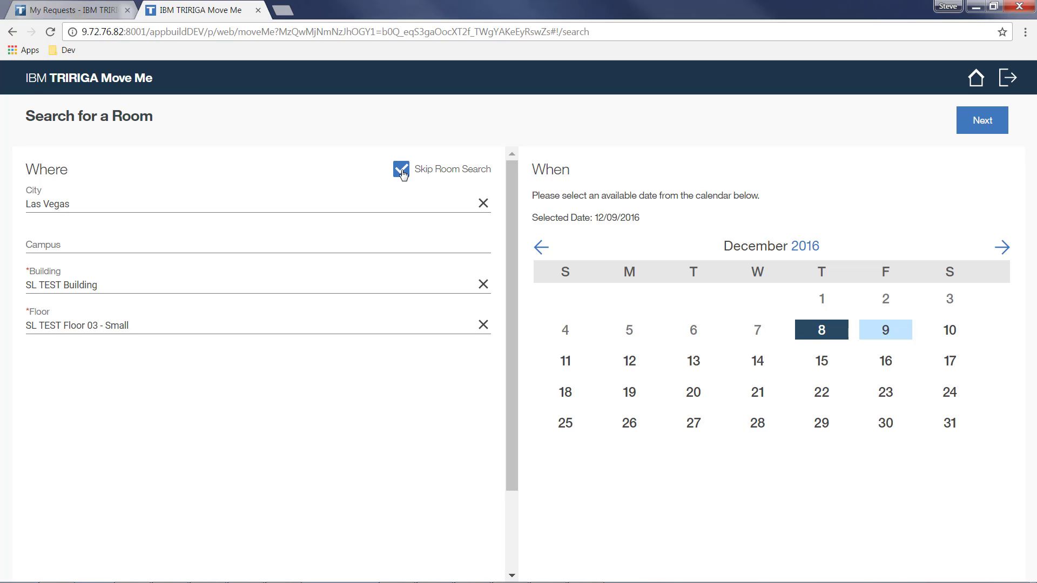
click(401, 171)
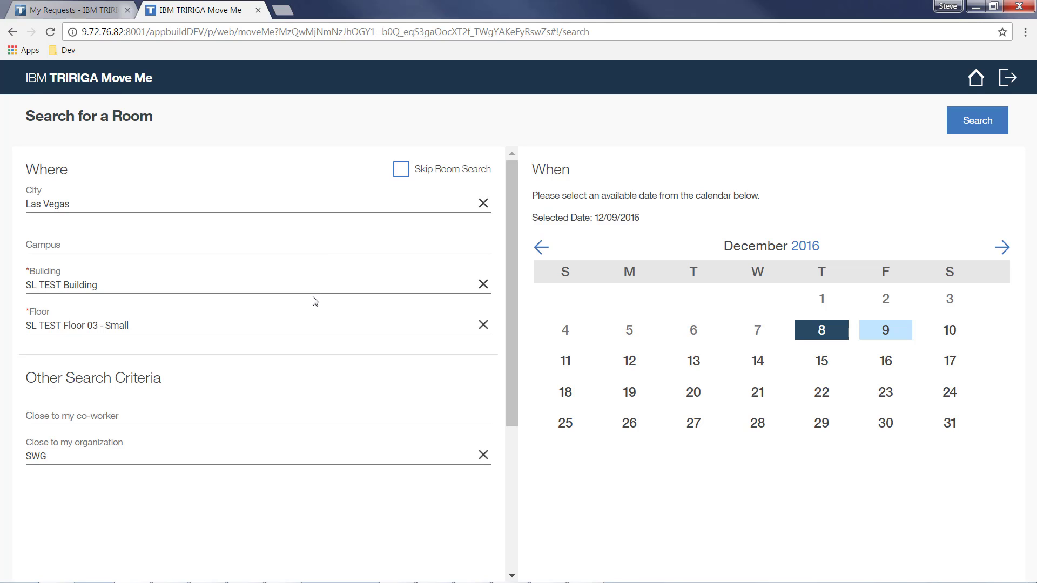
click(483, 285)
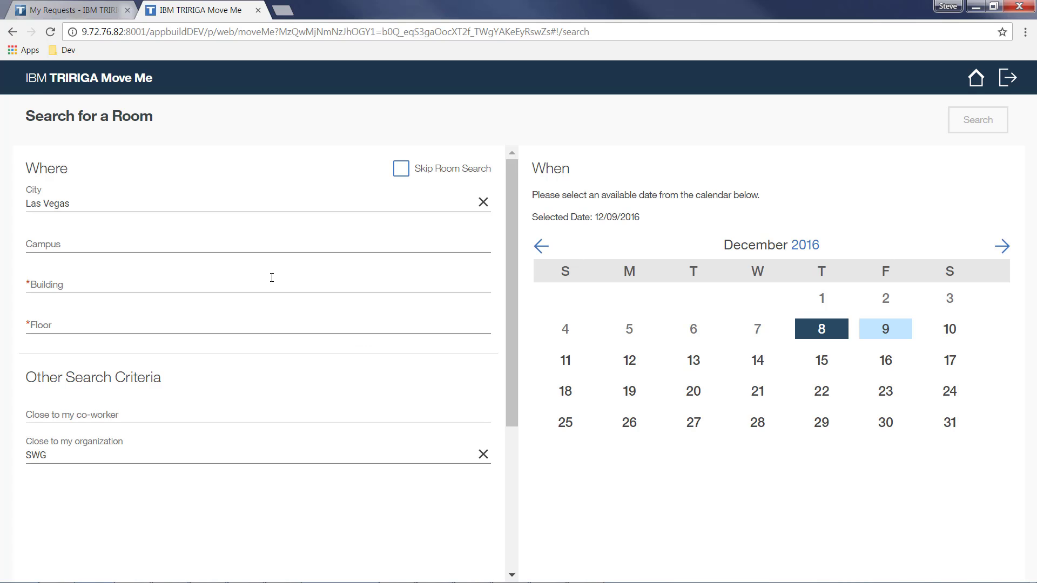
click(484, 204)
click(100, 289)
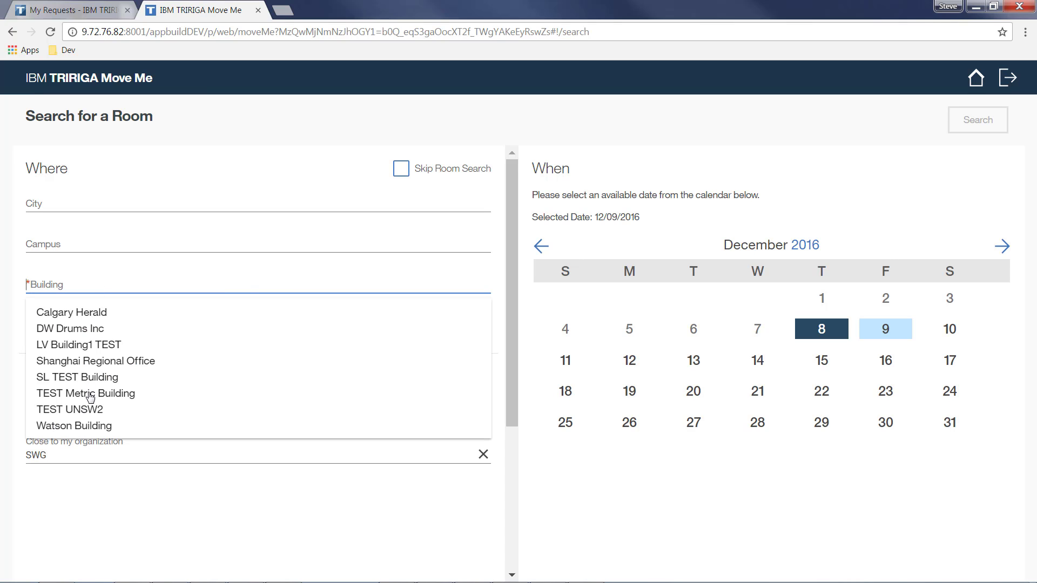
click(88, 427)
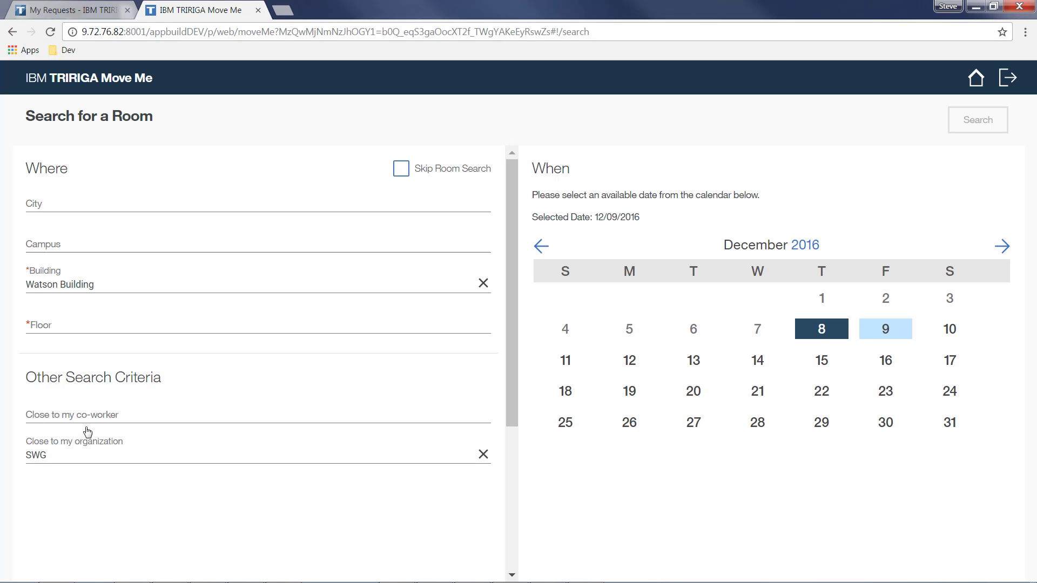
Step: Set the floor for the room search to Floor 01
click(69, 325)
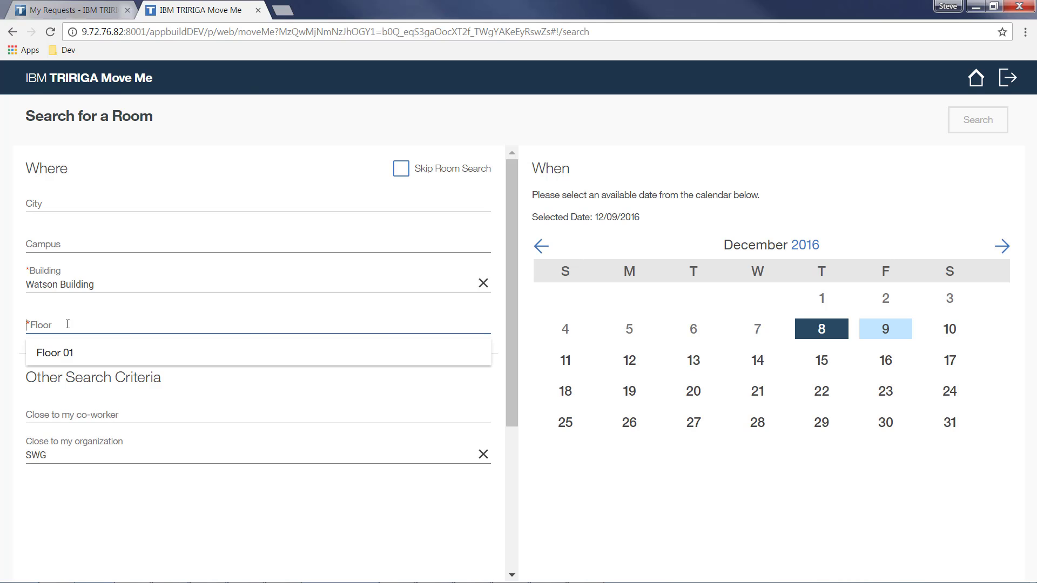
click(69, 354)
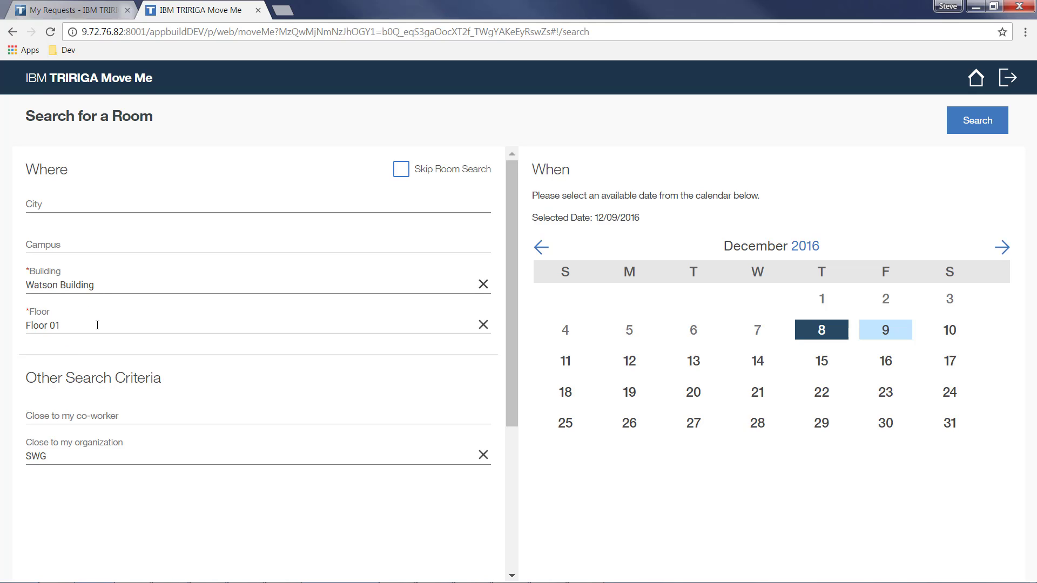
click(483, 325)
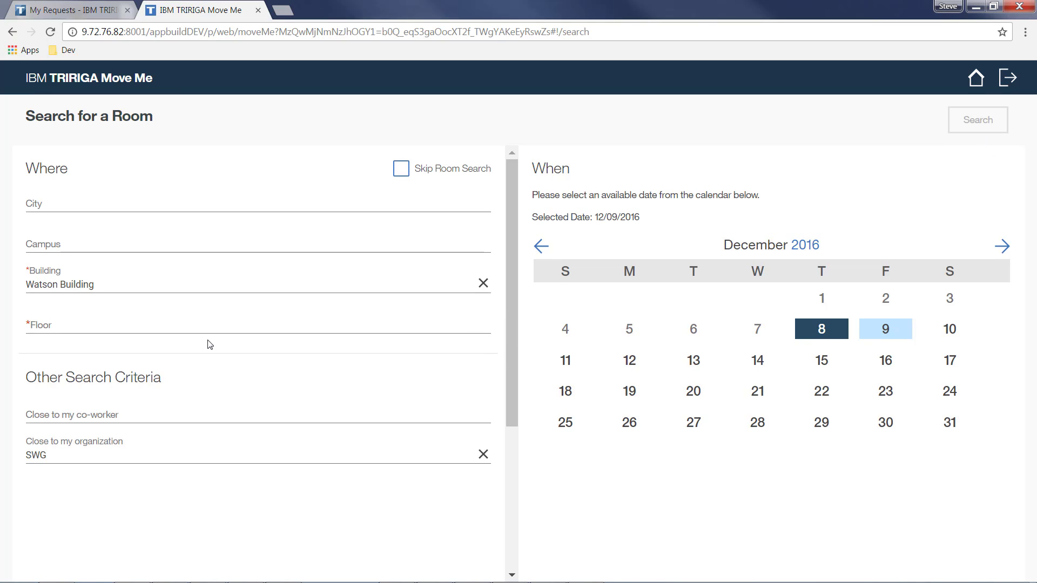
click(134, 327)
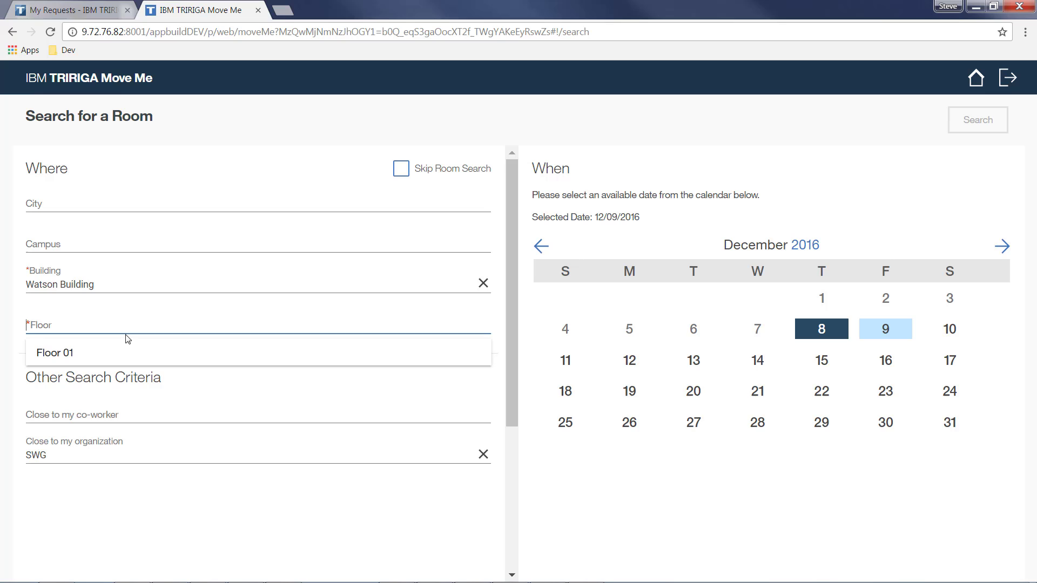
click(105, 356)
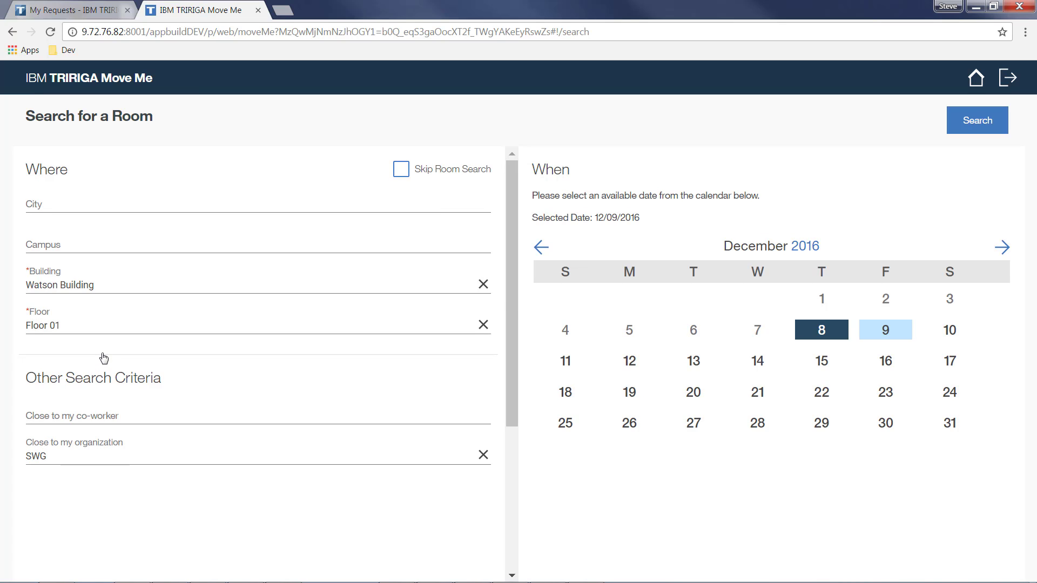
Step: Search for available rooms close to a chosen co-worker for a move date of 01/31/2017
click(90, 415)
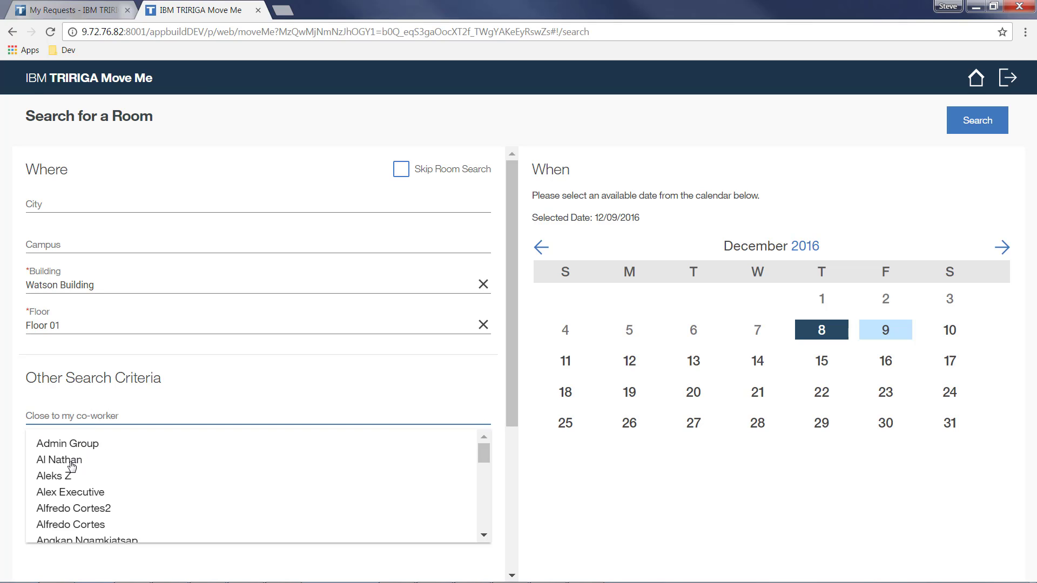
click(72, 462)
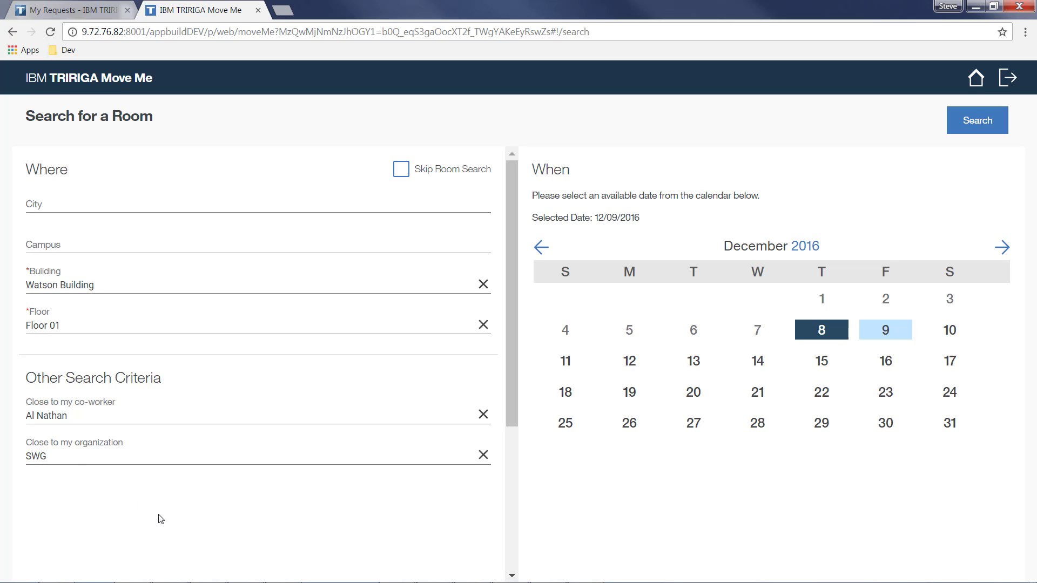
click(1003, 249)
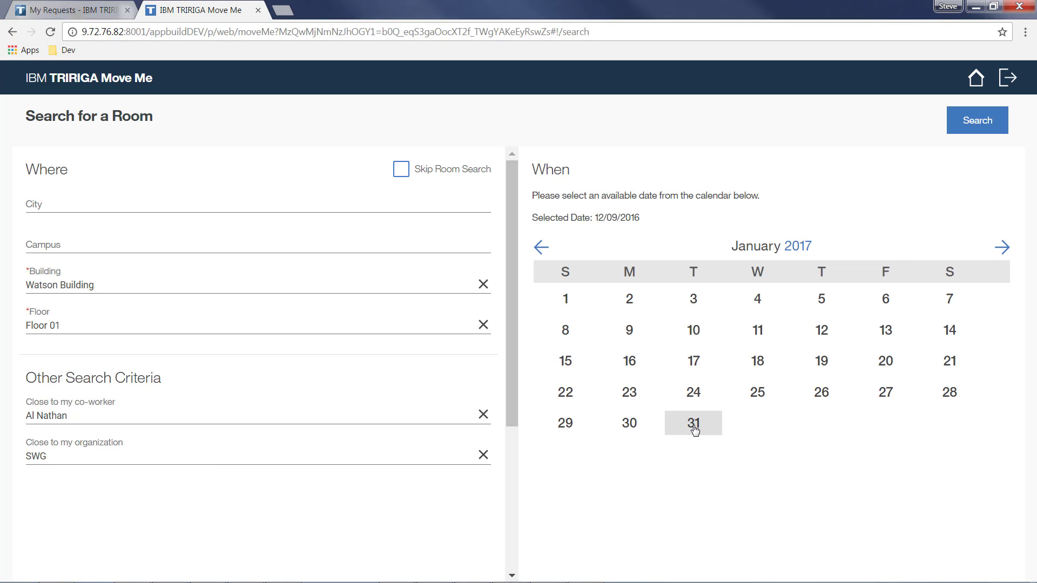
click(694, 426)
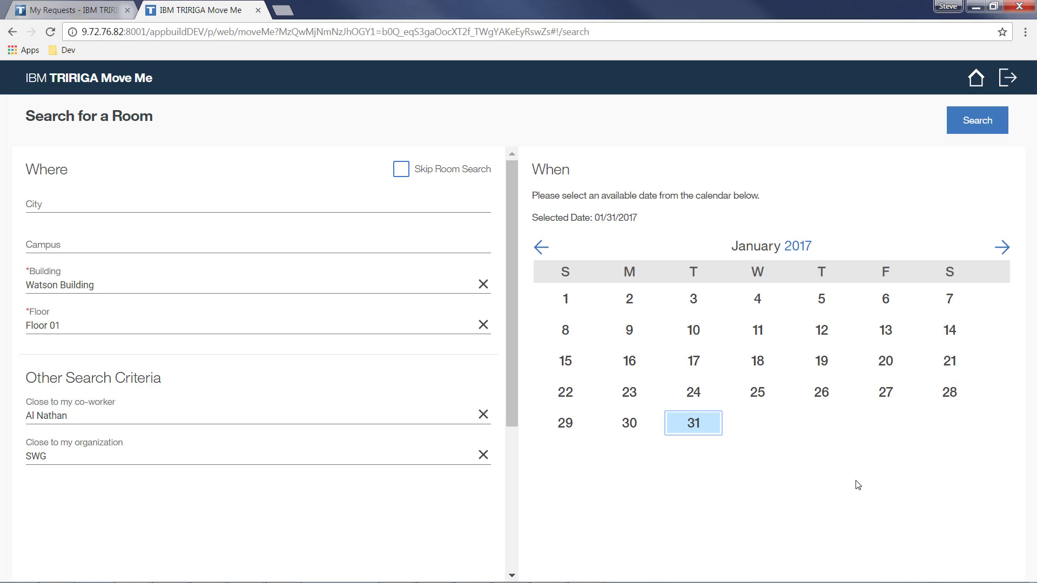
click(977, 128)
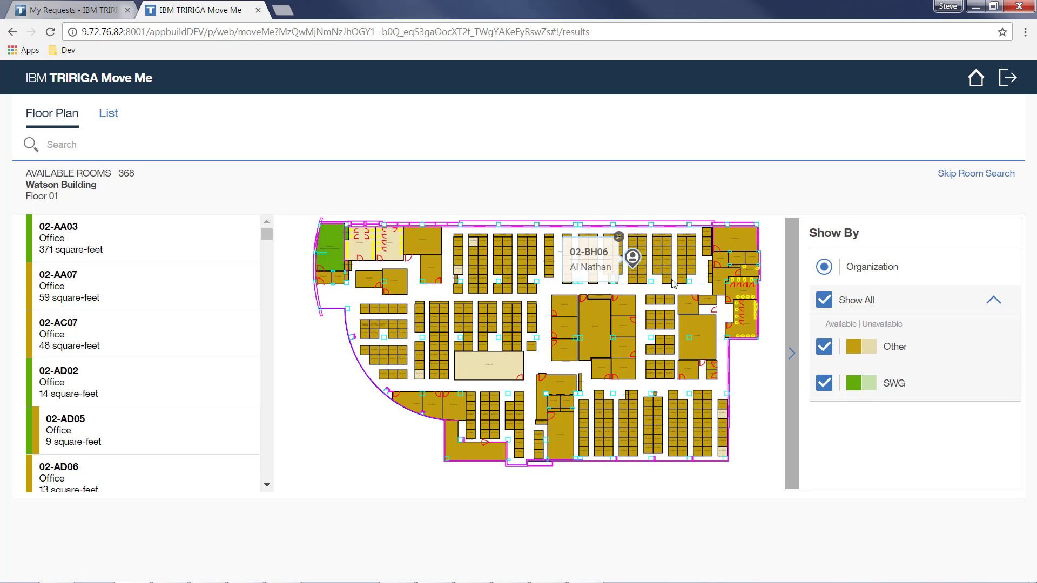
Step: Select room 02-BH07 beside the co-worker's marker on the floor plan
click(634, 280)
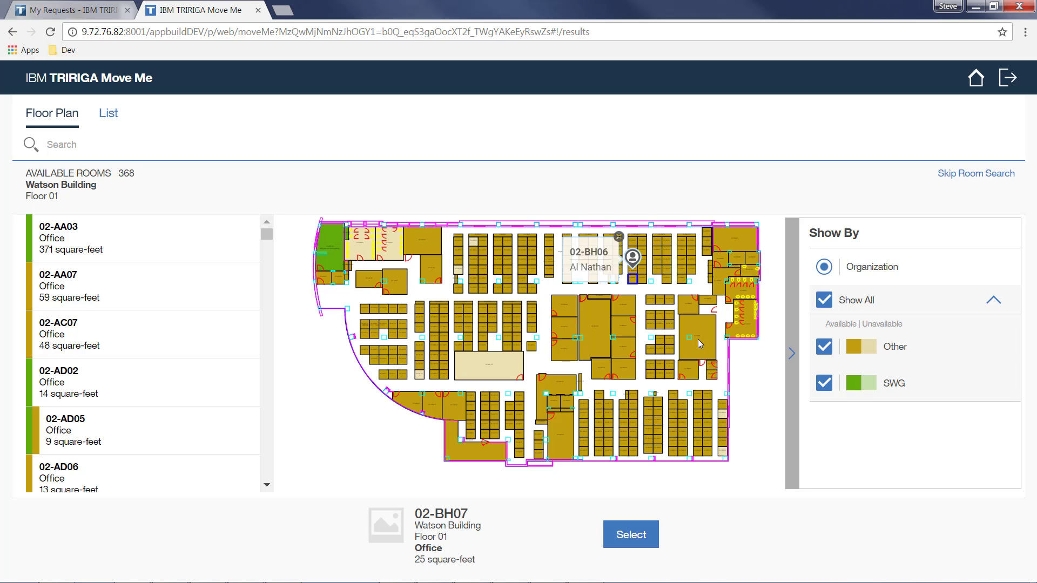
click(707, 452)
click(708, 452)
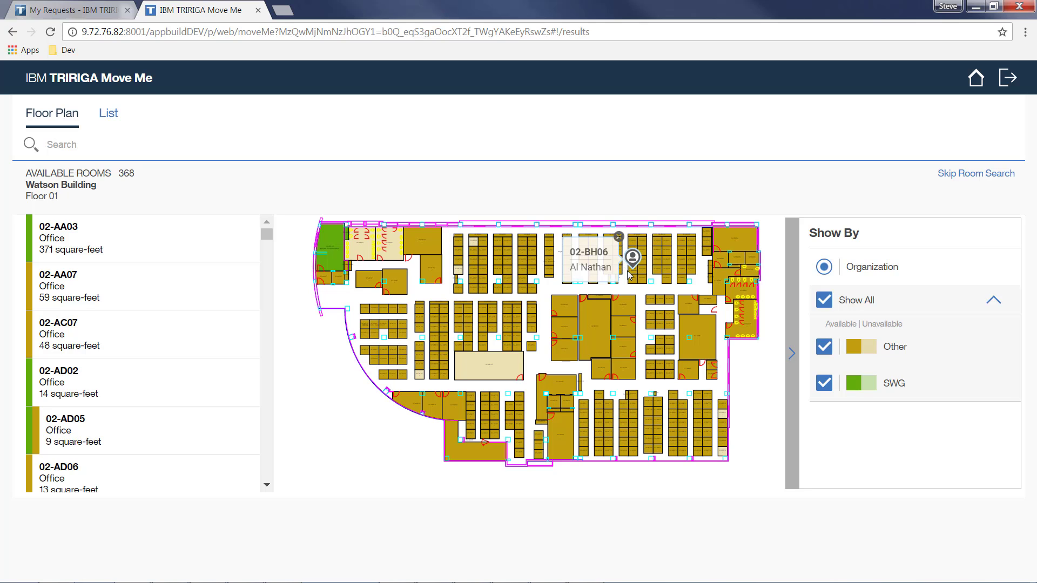
click(633, 281)
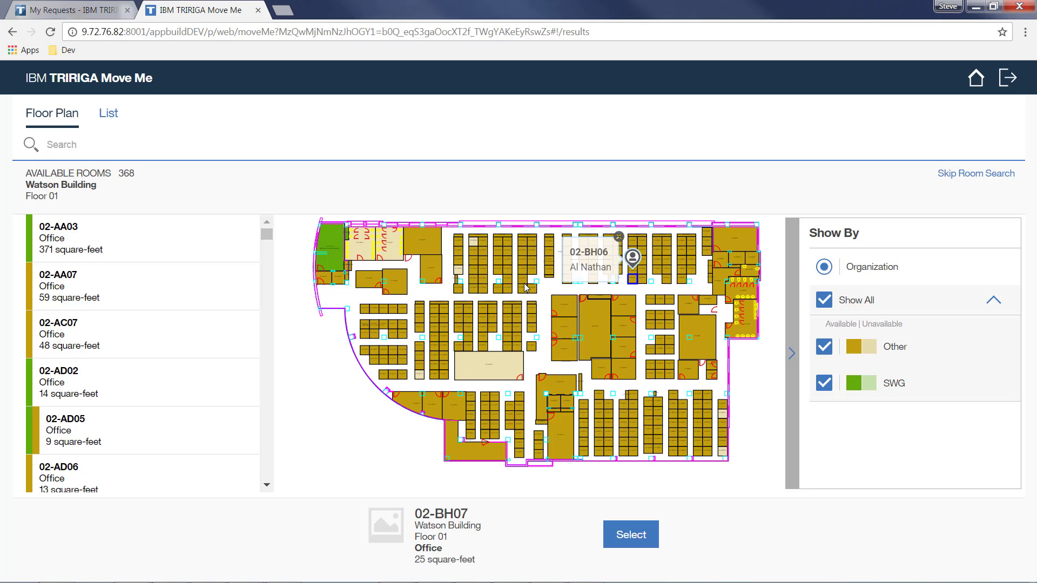
Step: Locate room 02-BH07 in the available rooms list and temporarily limit the floor plan to SWG rooms
drag(267, 233, 261, 392)
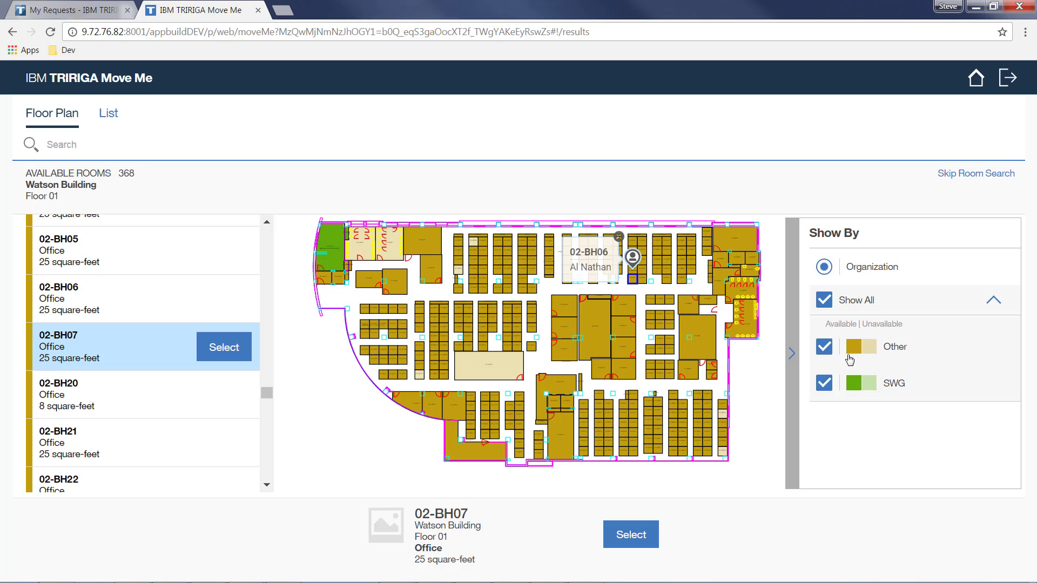
click(825, 348)
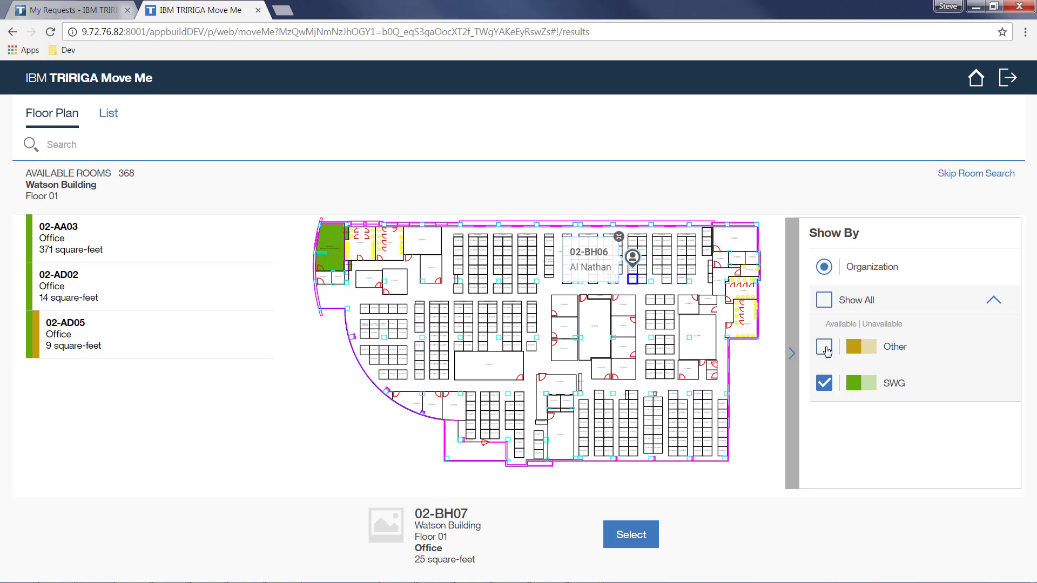
click(825, 347)
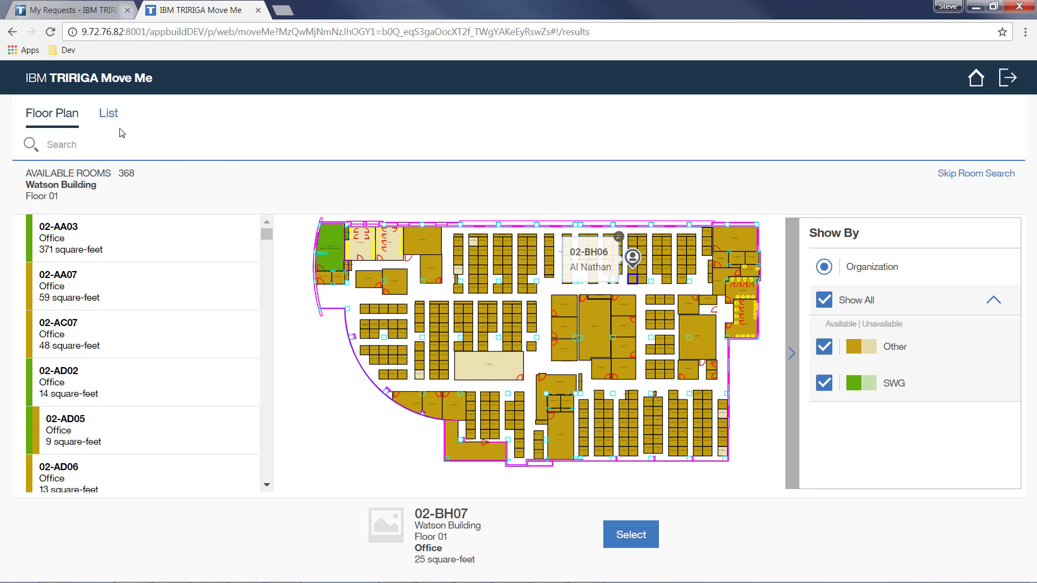
Step: Switch to the list of available rooms and filter it to room 02-AD05
click(111, 117)
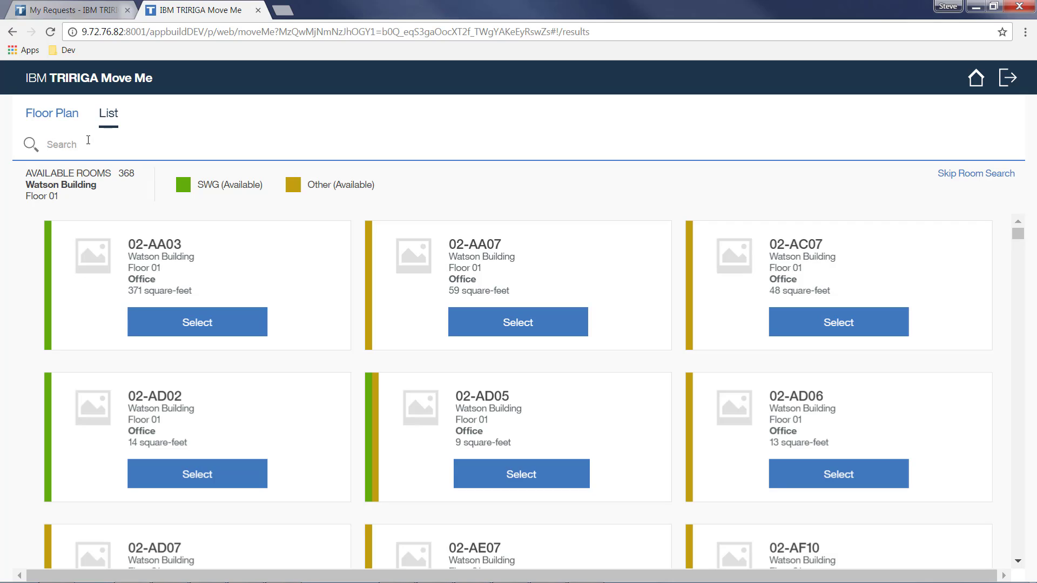
text(AD05)
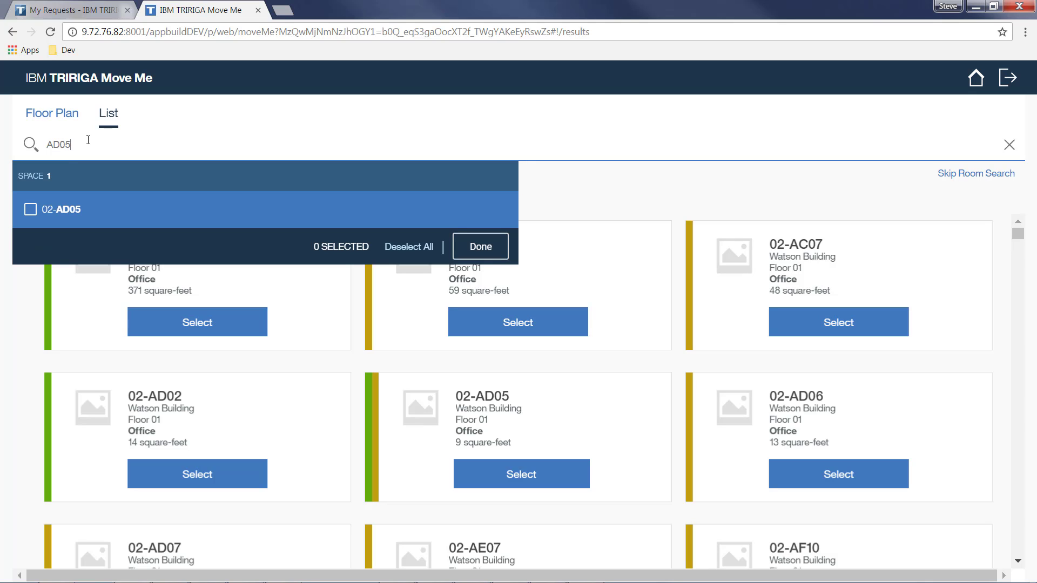
click(32, 211)
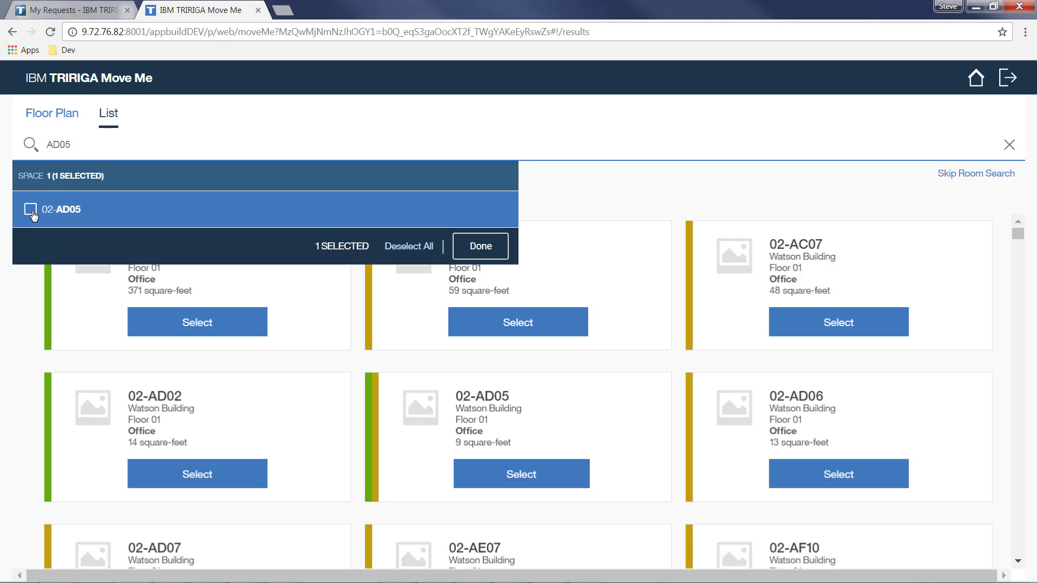
click(480, 247)
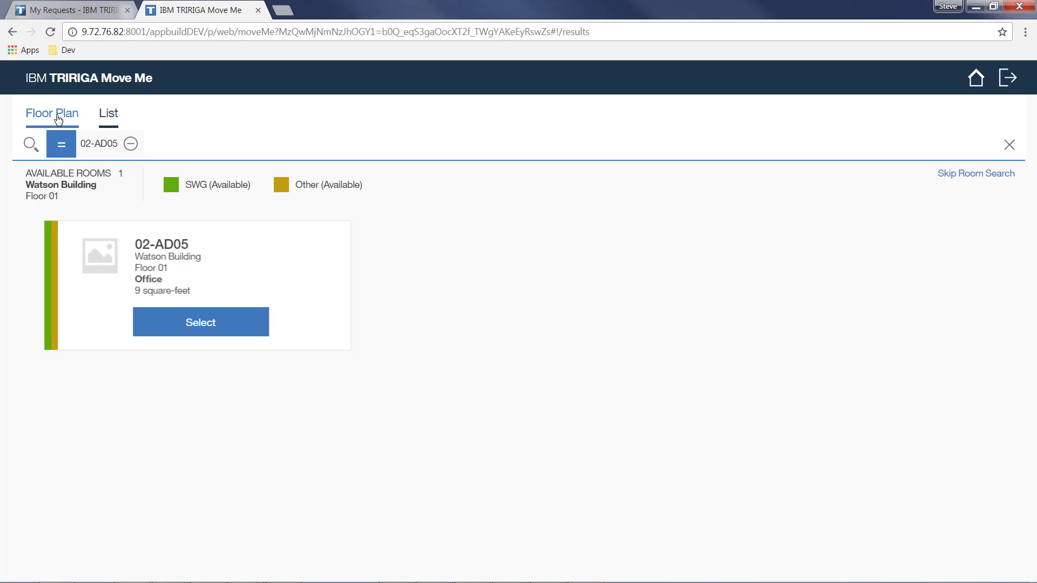
Step: Return to the floor plan, dismiss the co-worker's location label and highlight room 02-AD05
click(58, 120)
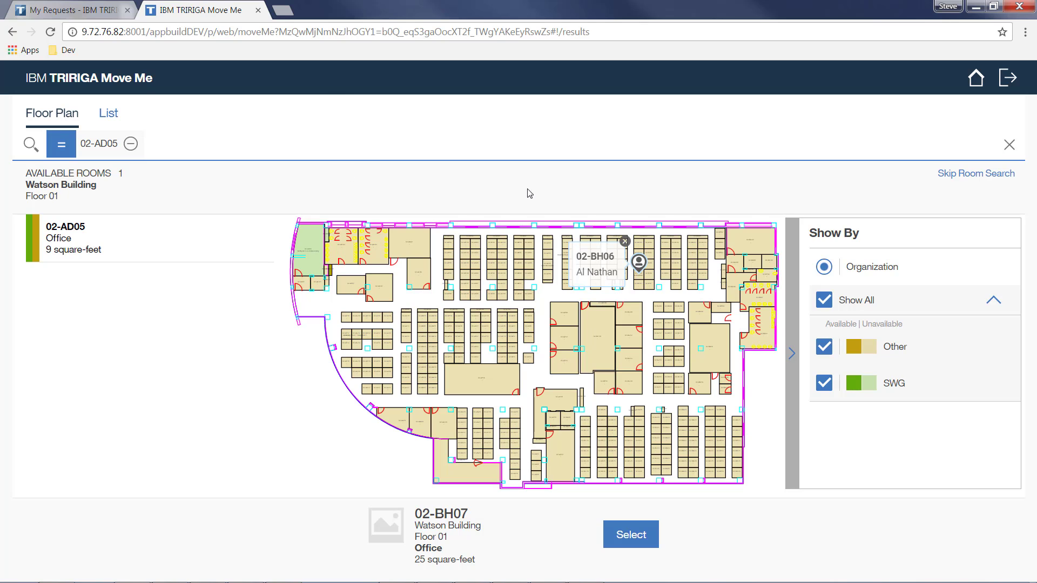
click(624, 242)
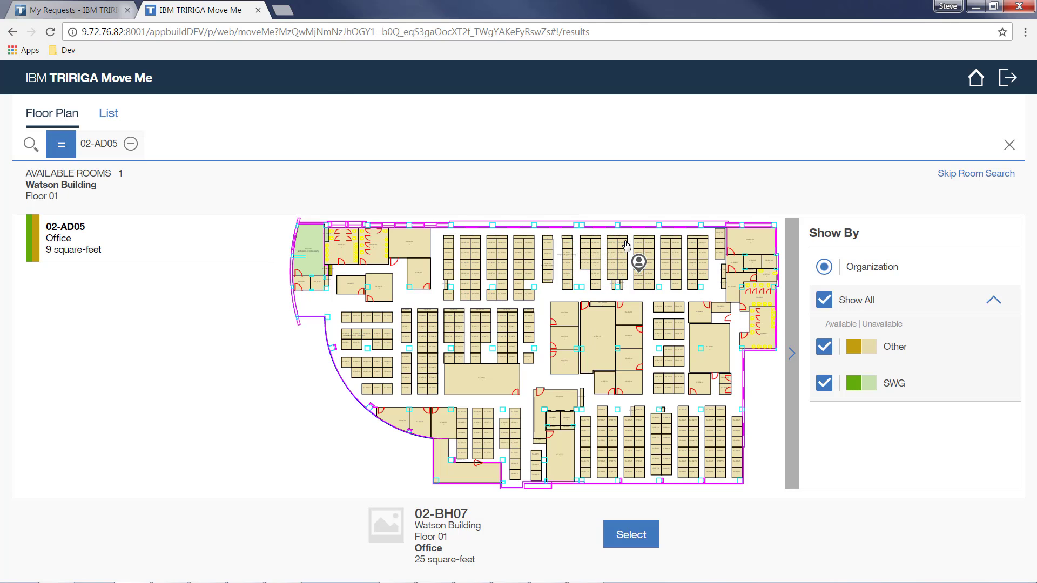
click(330, 270)
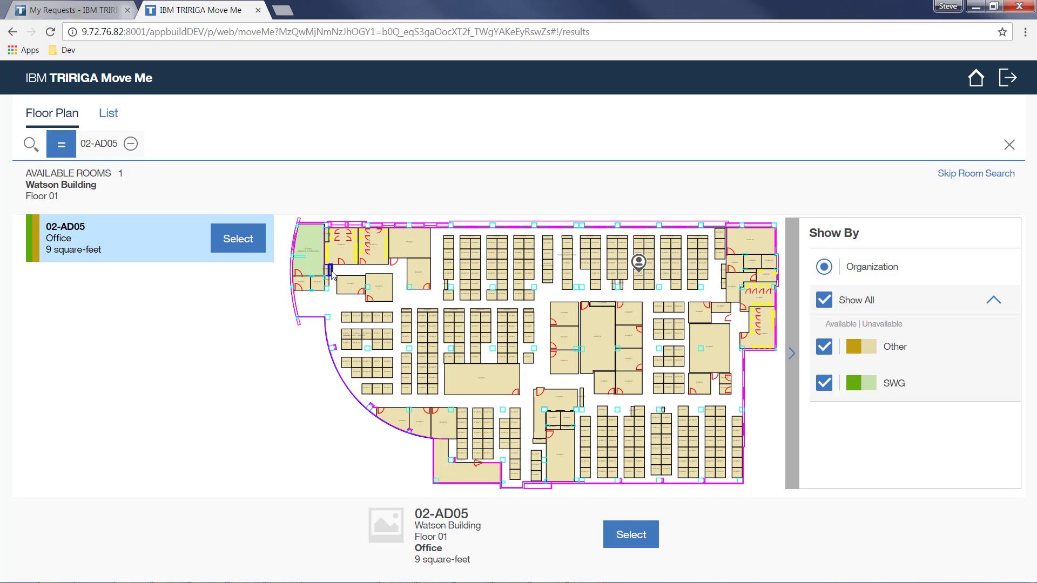
Step: Clear the 02-AD05 filter, search for BH0 and filter the available rooms to 02-BH06
click(331, 273)
click(131, 144)
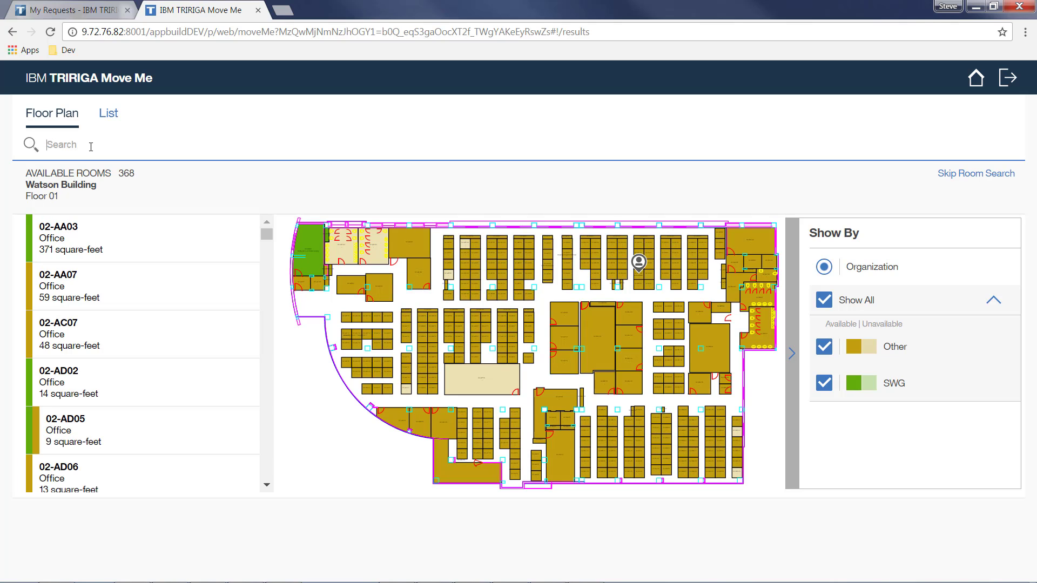
click(638, 287)
click(638, 286)
click(80, 148)
text(BH0)
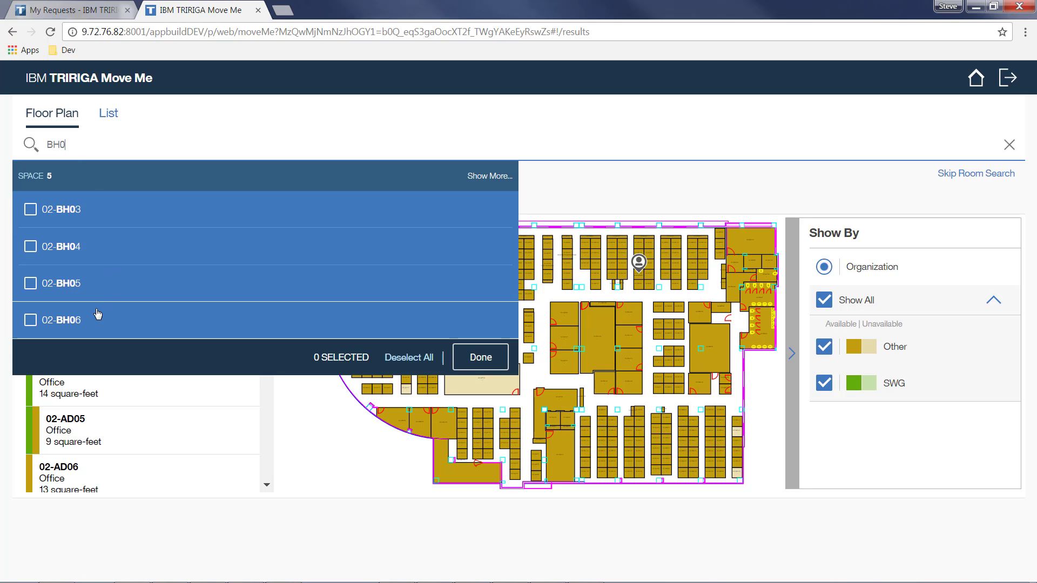
click(98, 319)
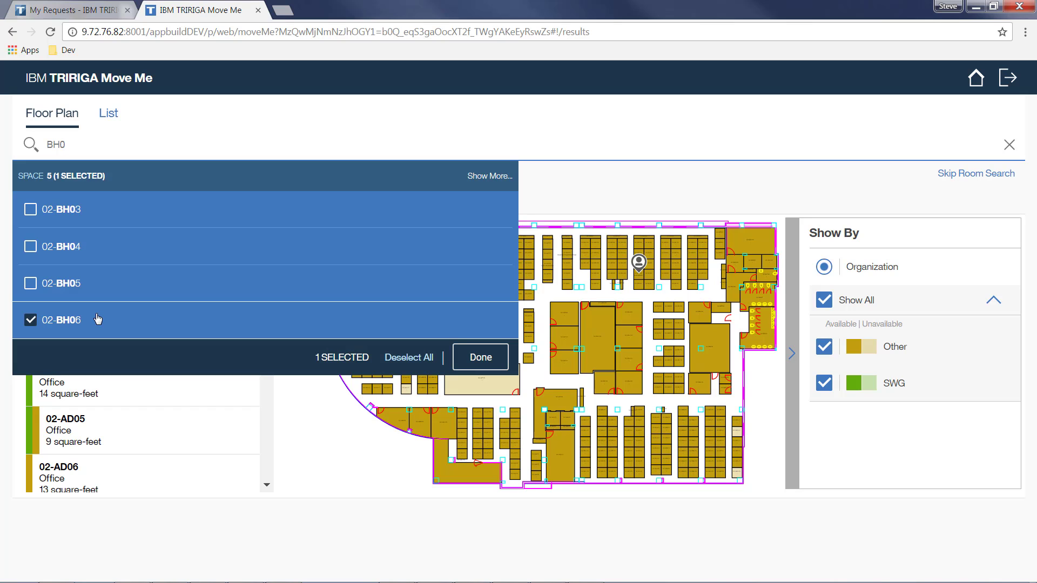
click(480, 358)
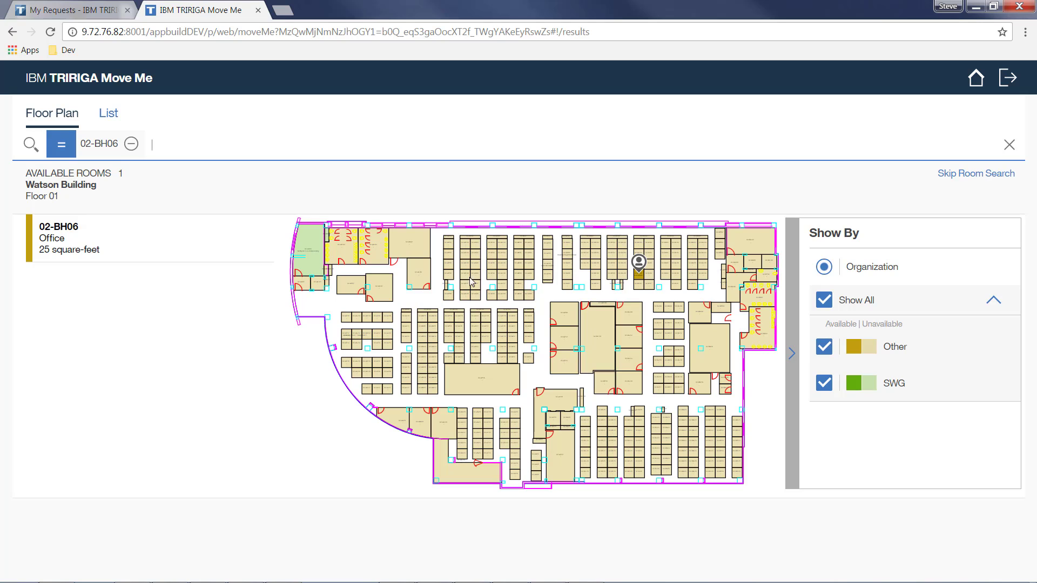
Step: Replace the 02-BH06 filter with a search for BH07 and limit the available rooms to 02-BH07
click(131, 144)
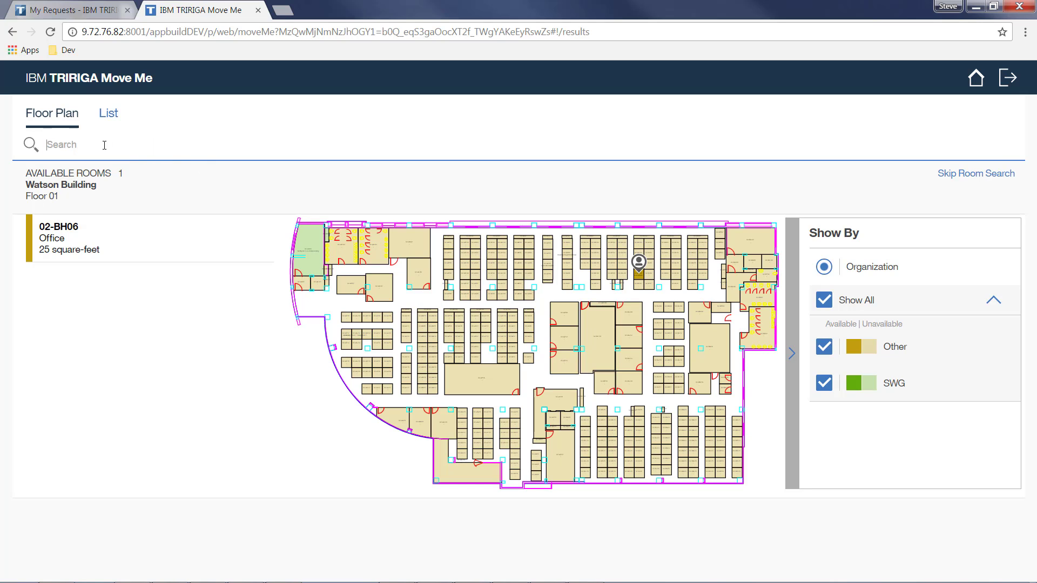
text(BH)
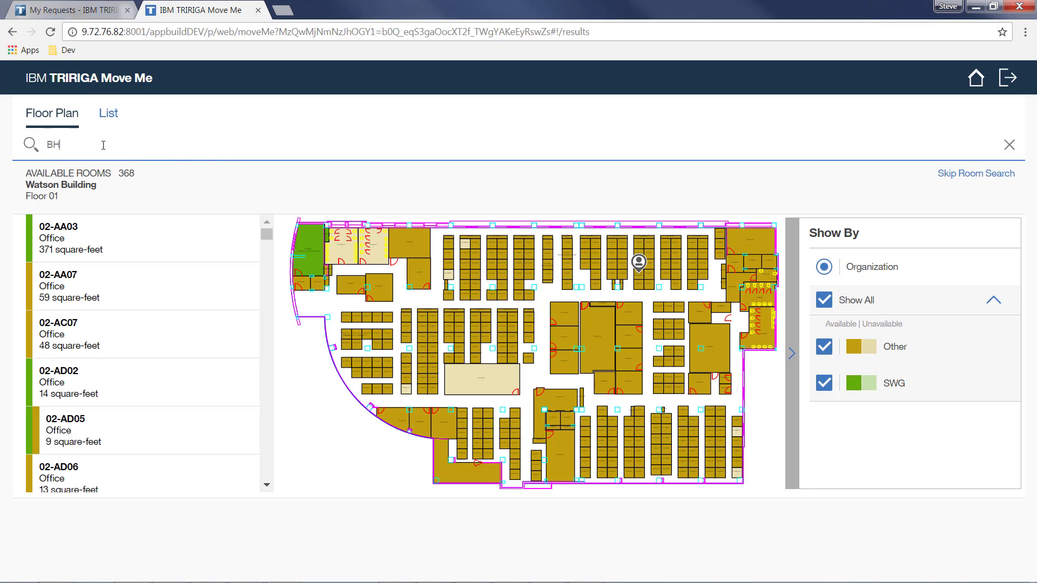
text(97)
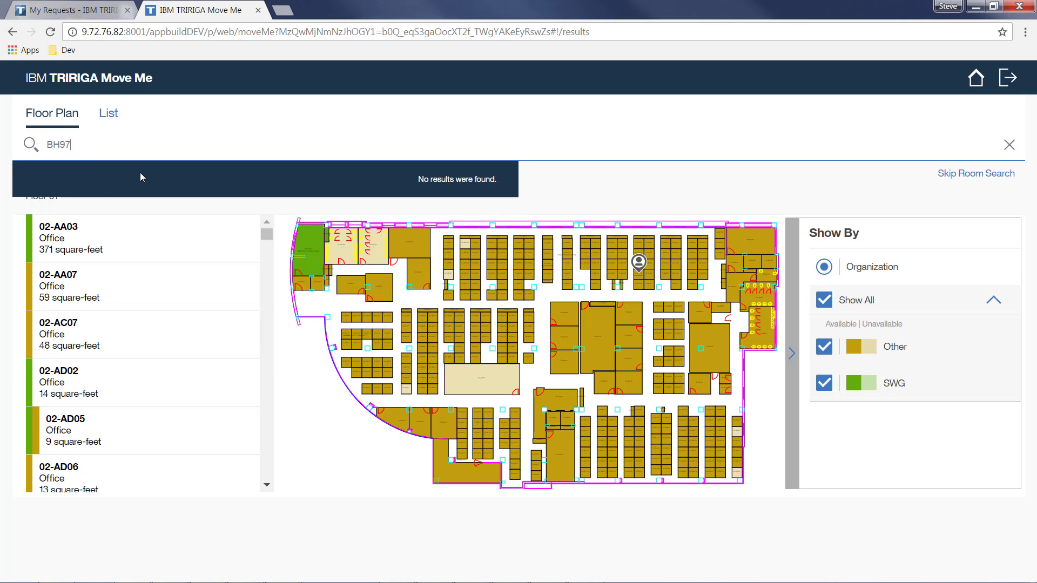
key(BackSpace)
key(BackSpace)
text(07)
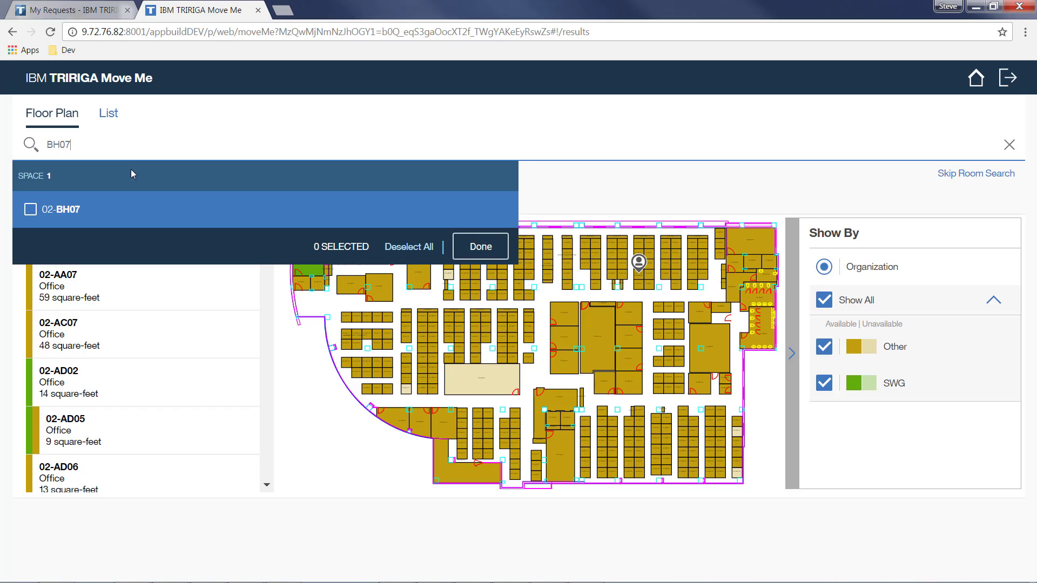
click(27, 215)
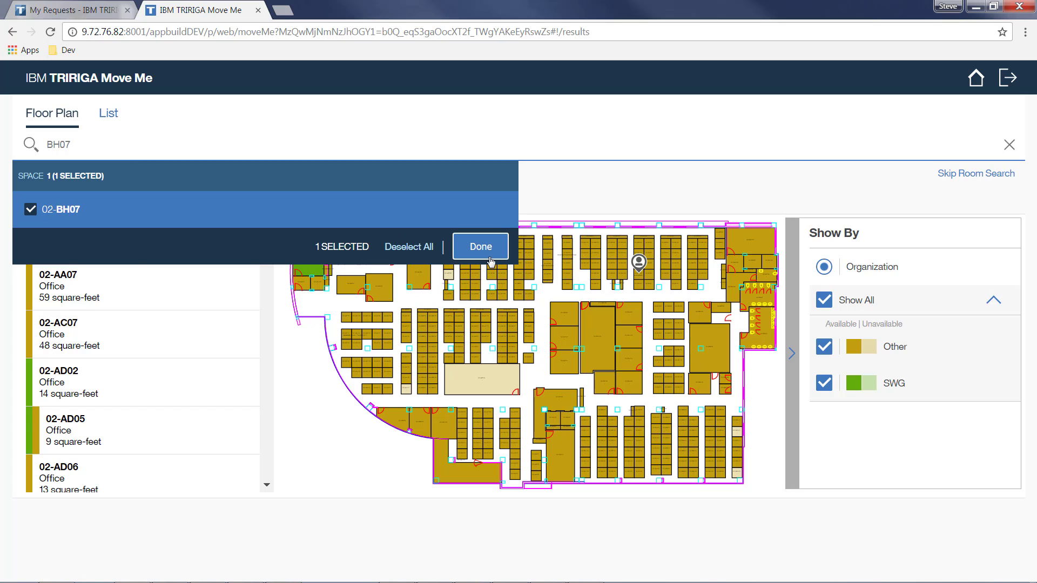
click(481, 248)
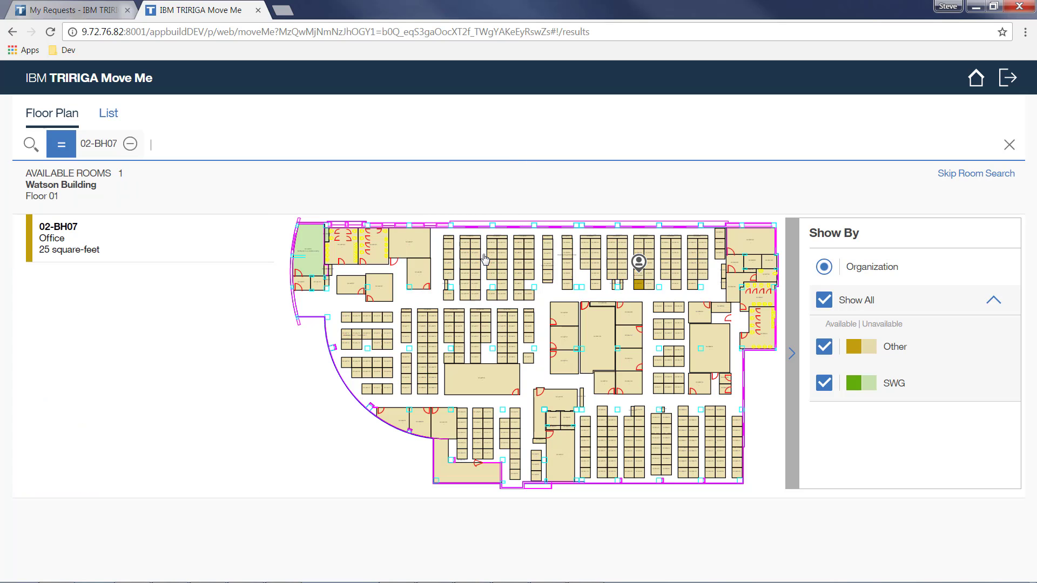
Step: Highlight room 02-BH07 on the floor plan, then choose it as the move destination from the list view
click(640, 288)
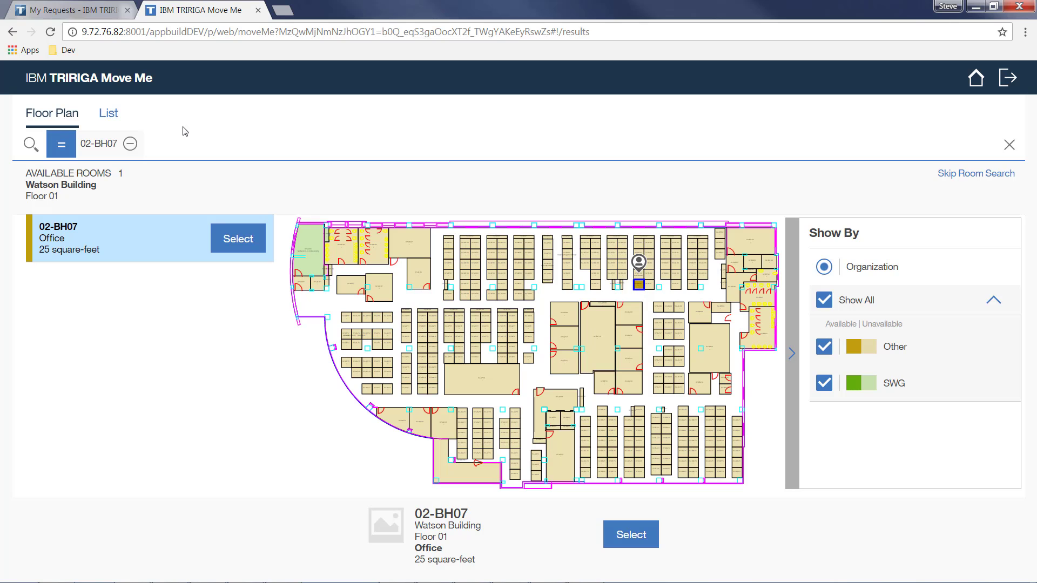
click(108, 116)
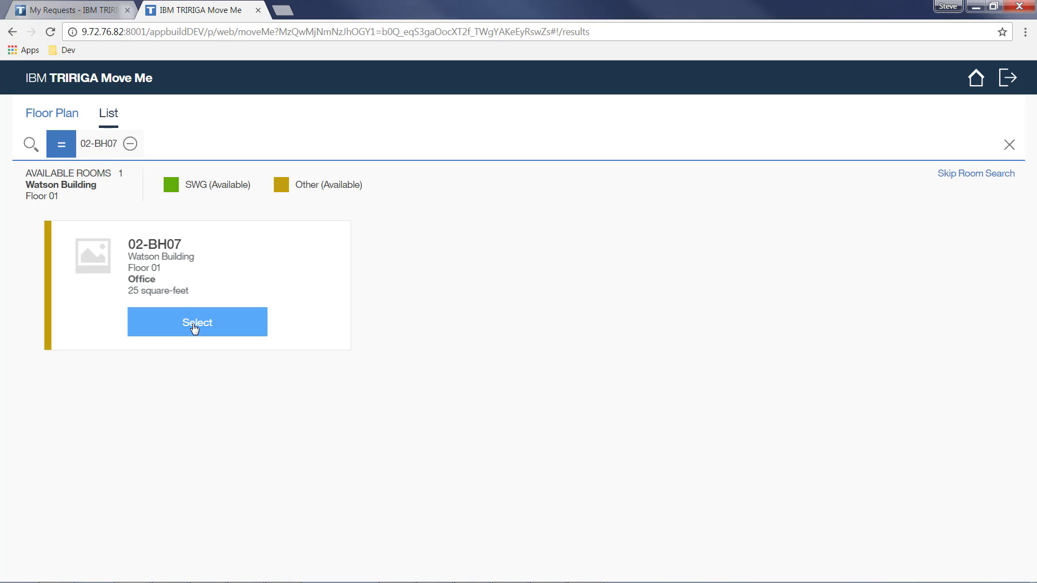
click(194, 328)
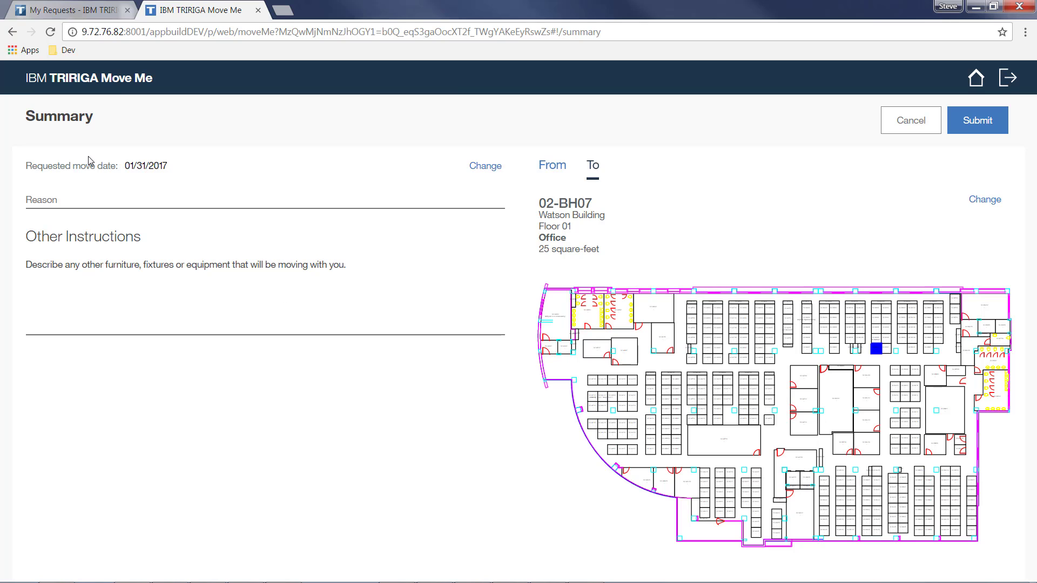
Step: Set the move reason to Department Change and enter "Move me close to a window." as the other instructions
click(107, 200)
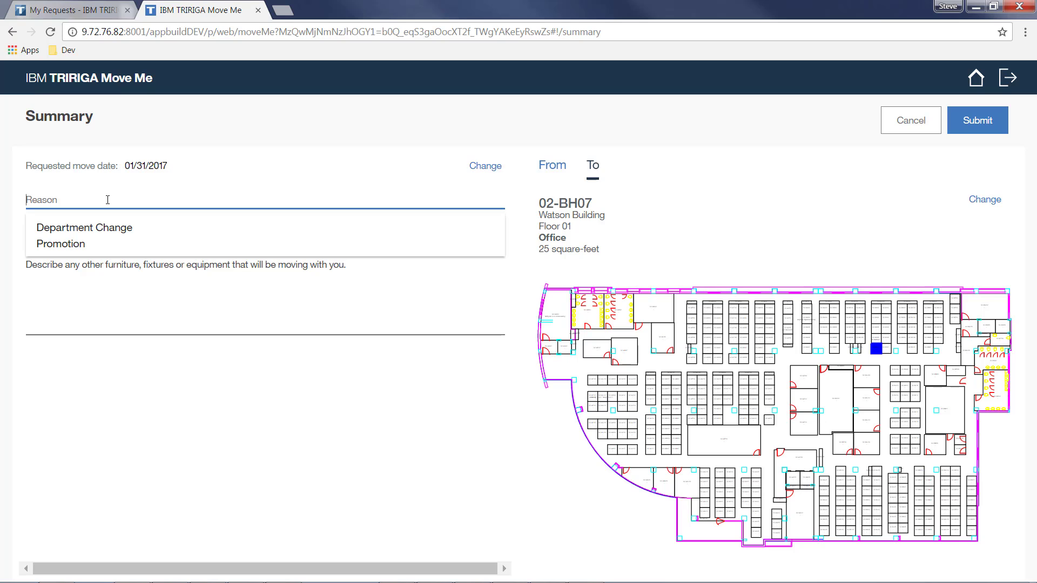
click(95, 233)
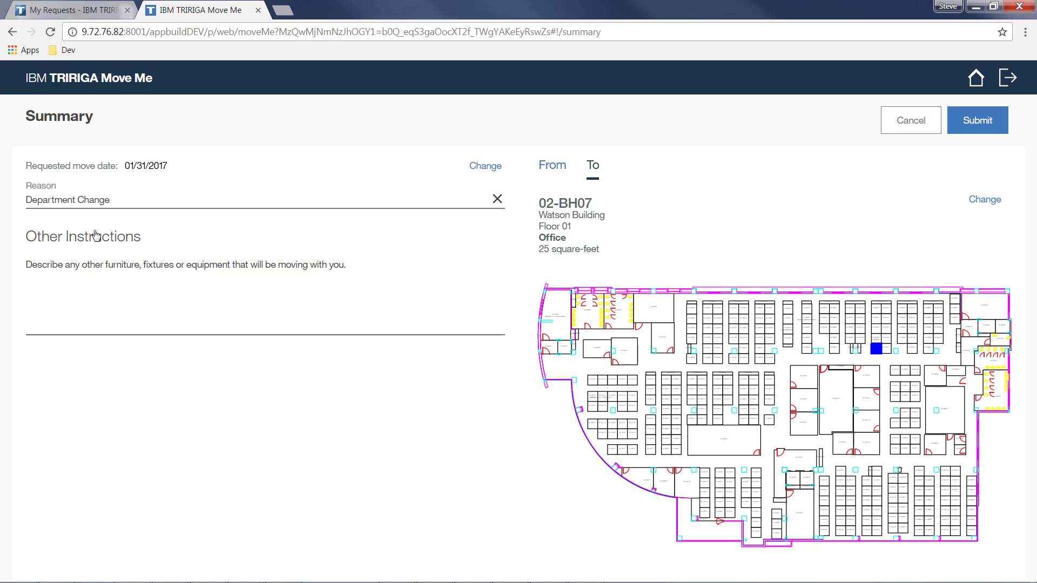
click(61, 319)
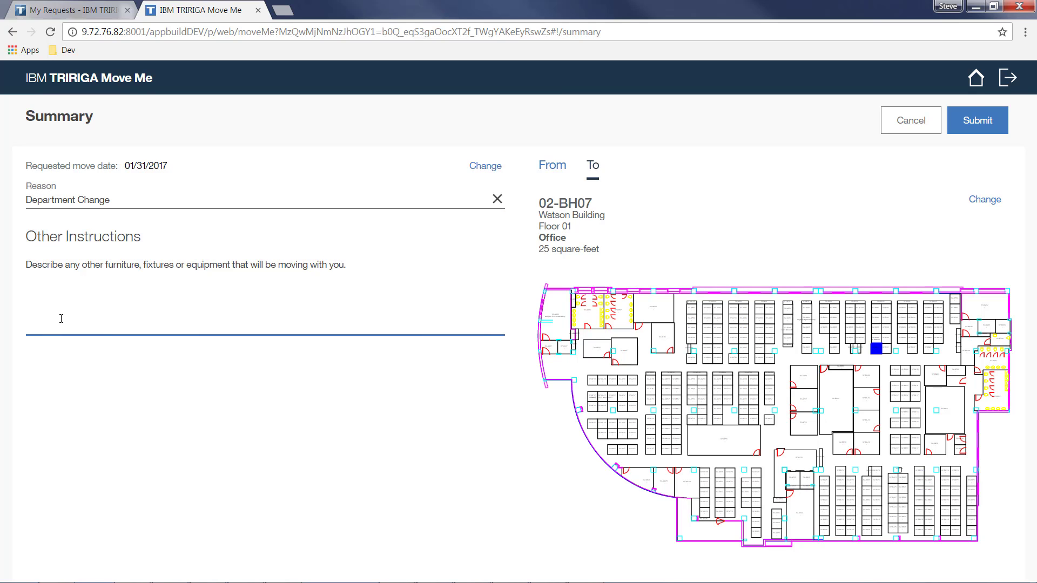
text(Move me close to a w)
text(indow.)
Step: Review the origin and destination locations in the summary and change the destination room to 02-AA07
click(553, 169)
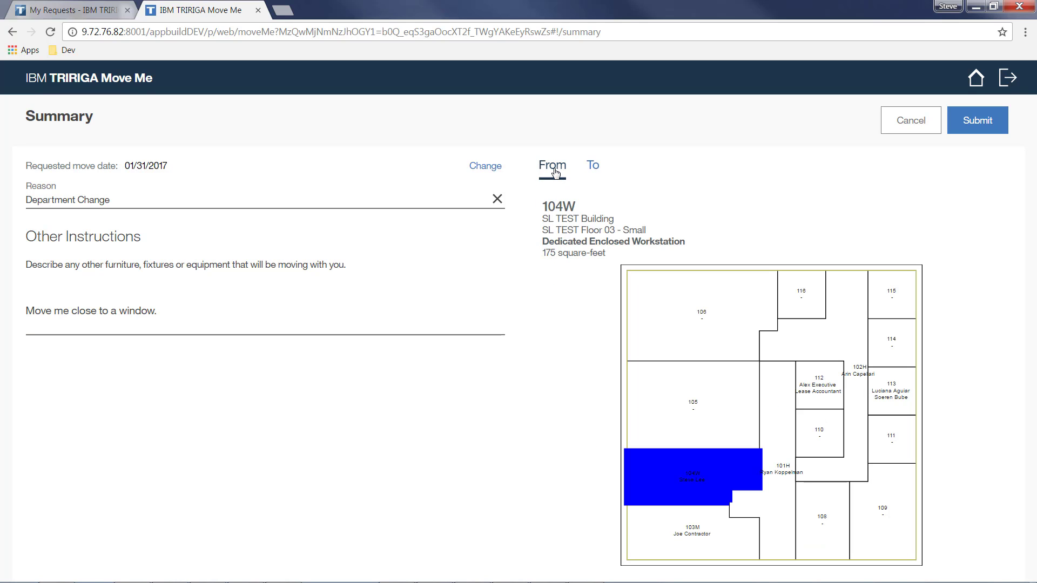
click(594, 169)
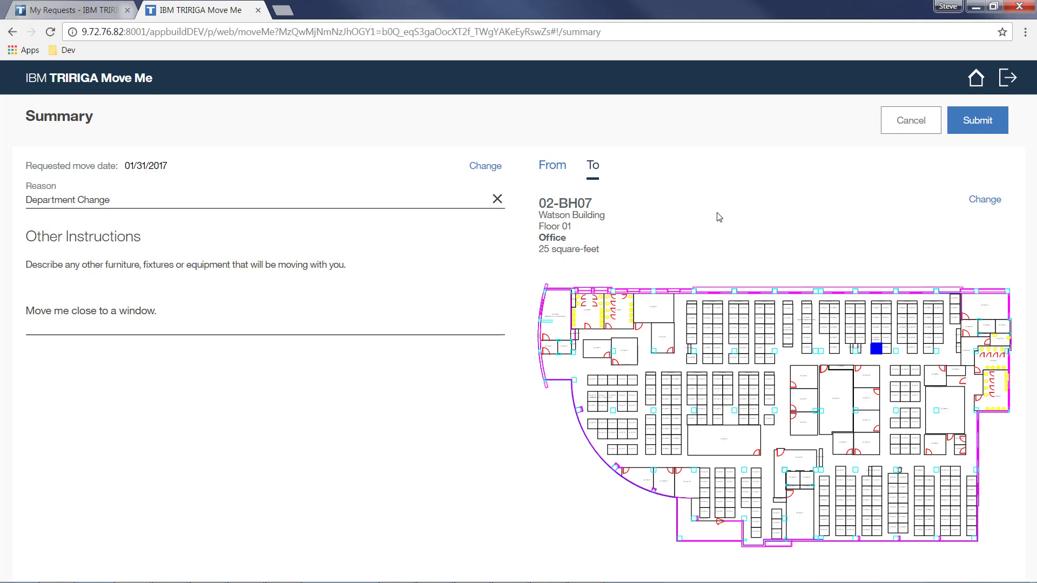
click(987, 203)
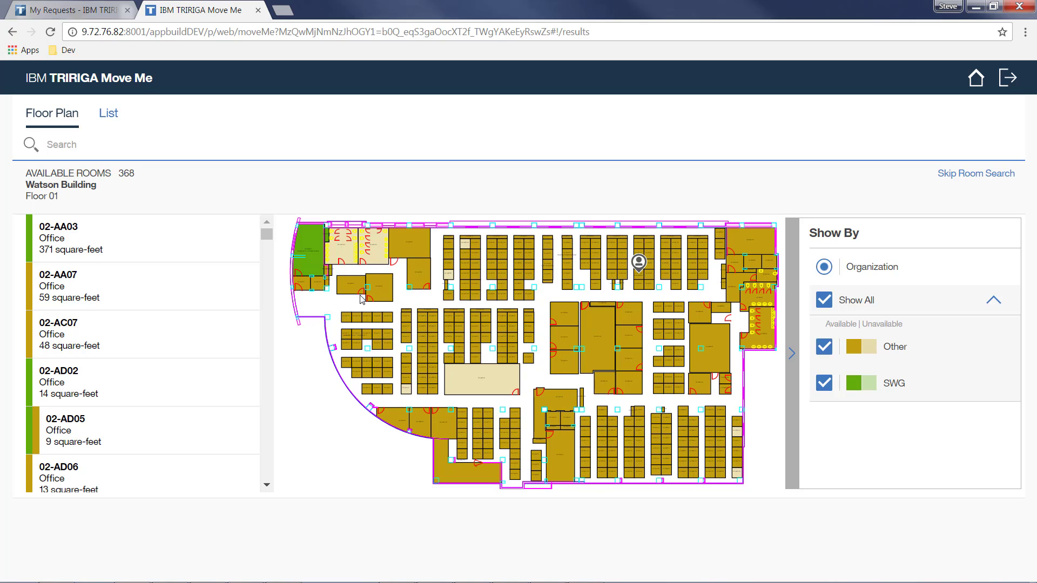
click(302, 284)
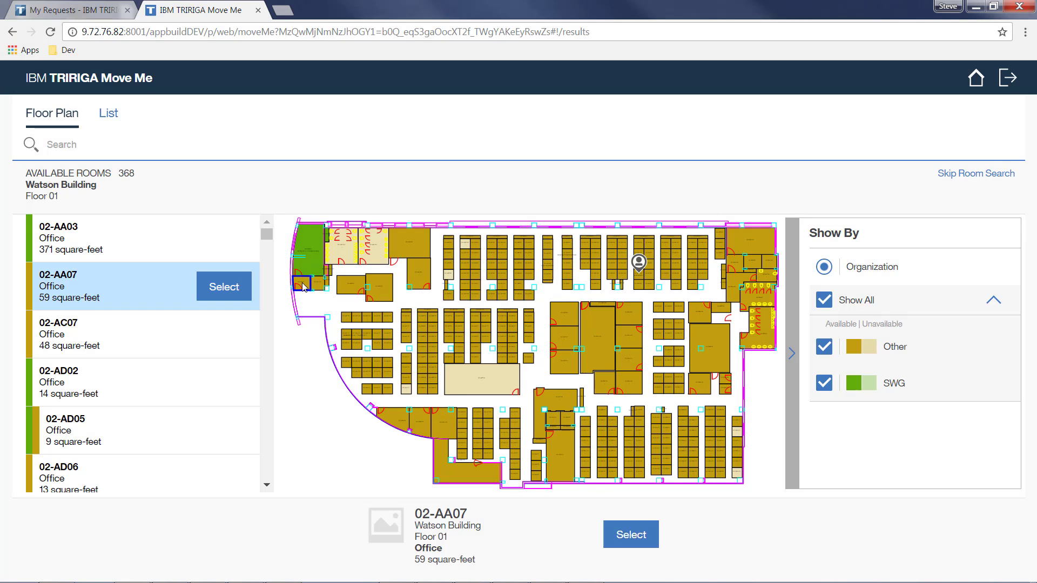
click(631, 537)
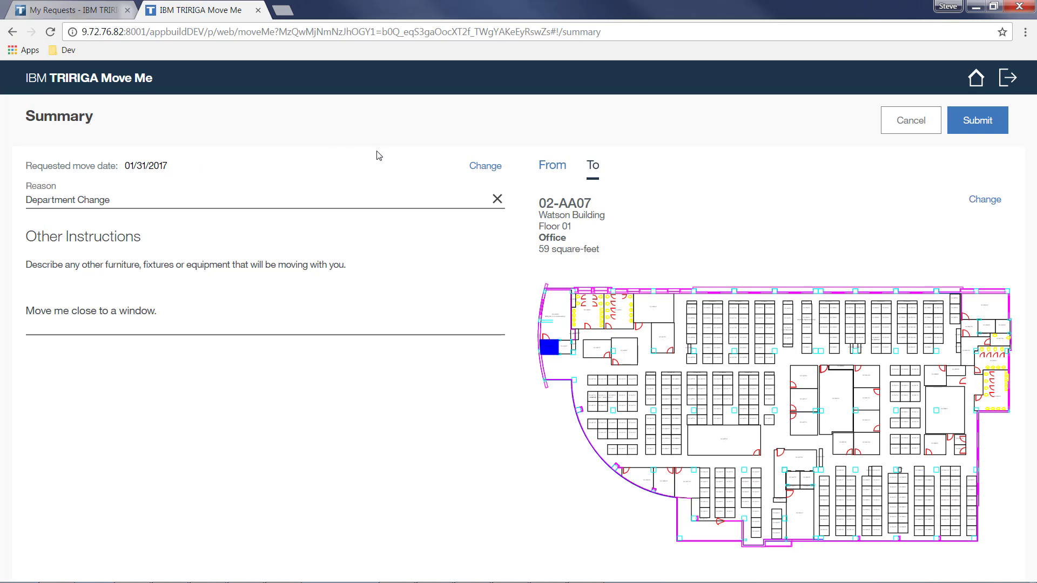
Step: Change the requested move date to 01/20/2017, rerun the room search and select room 02-BH07 as the destination
click(482, 168)
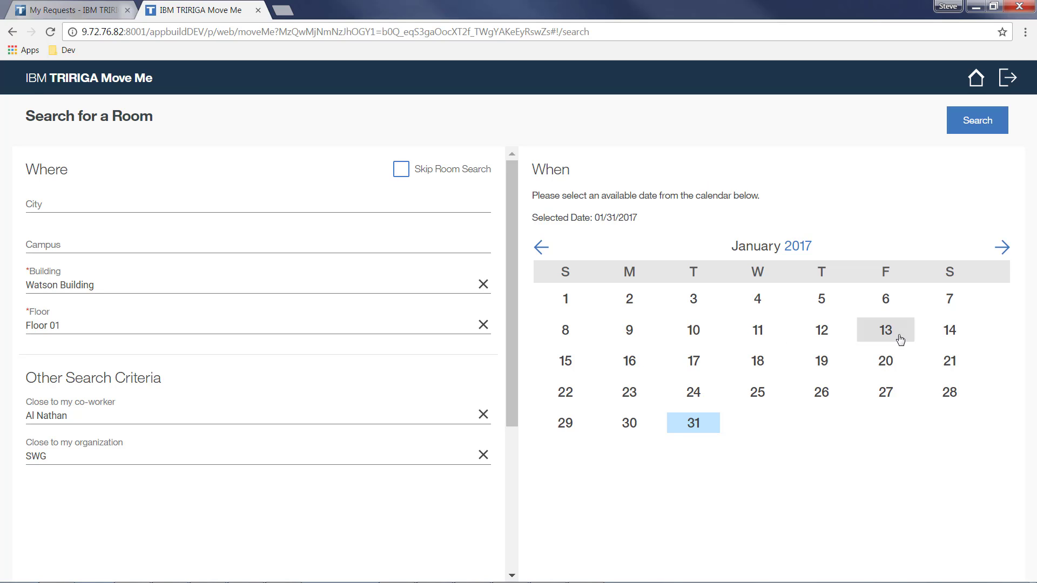
click(888, 363)
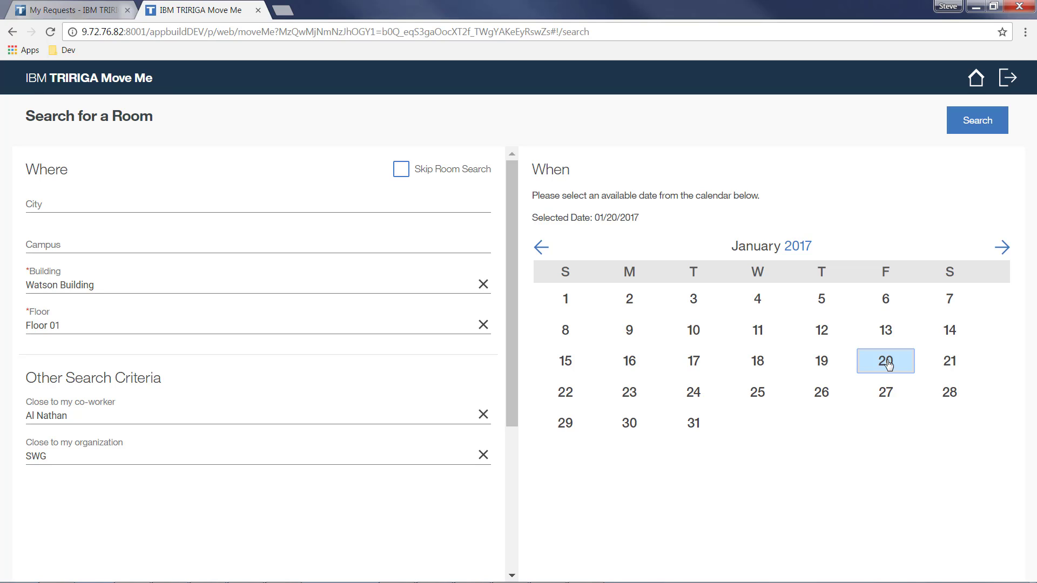
click(968, 123)
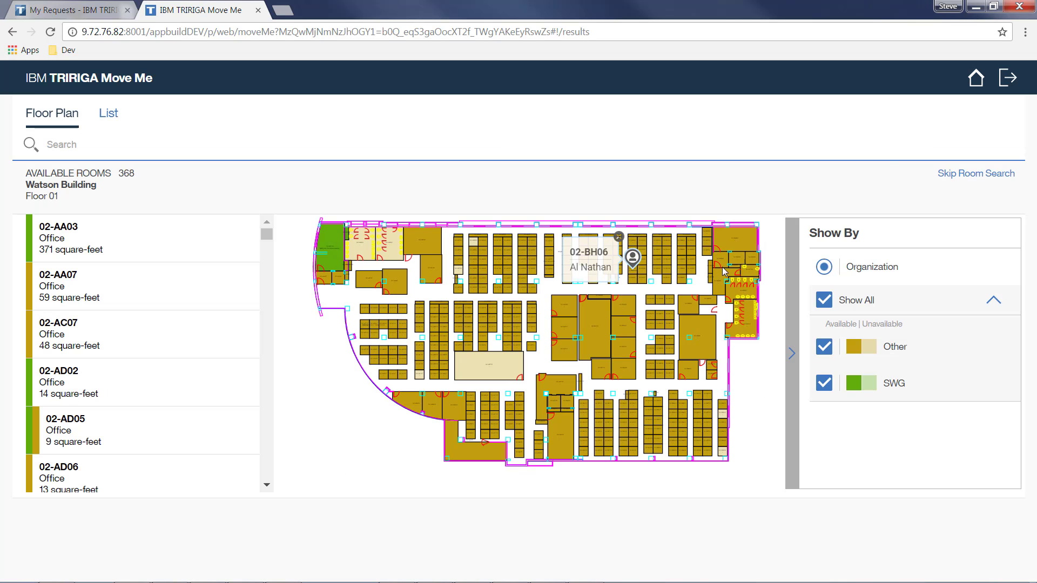
click(635, 281)
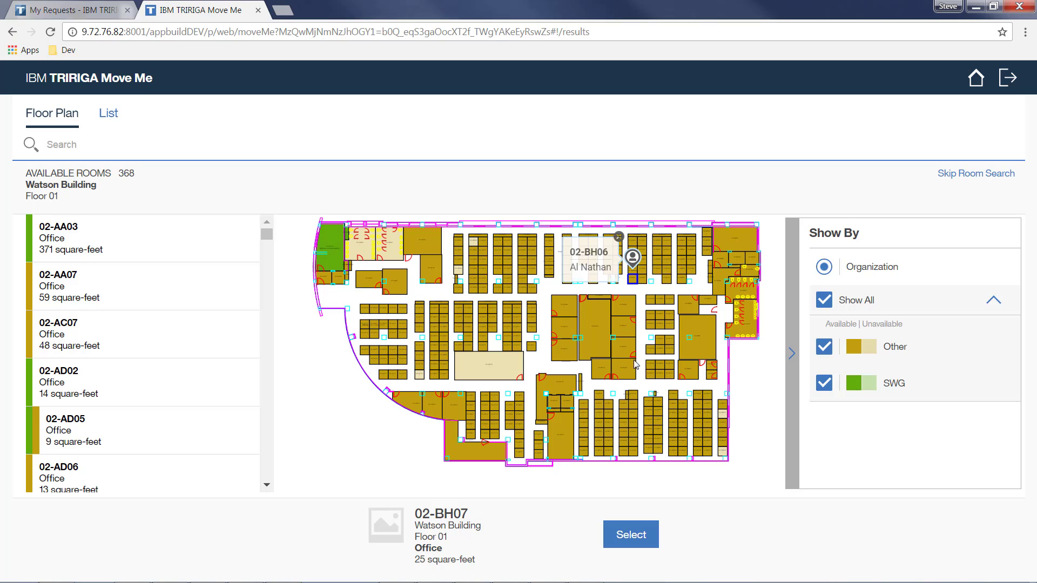
click(635, 543)
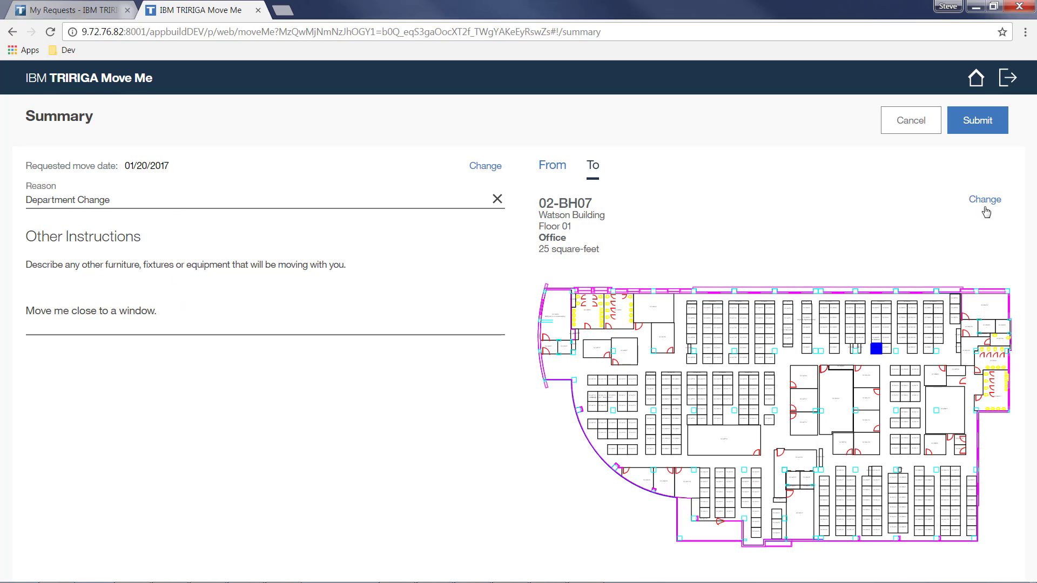
Step: Start cancelling the new request, decline the cancellation and submit the move request
click(908, 122)
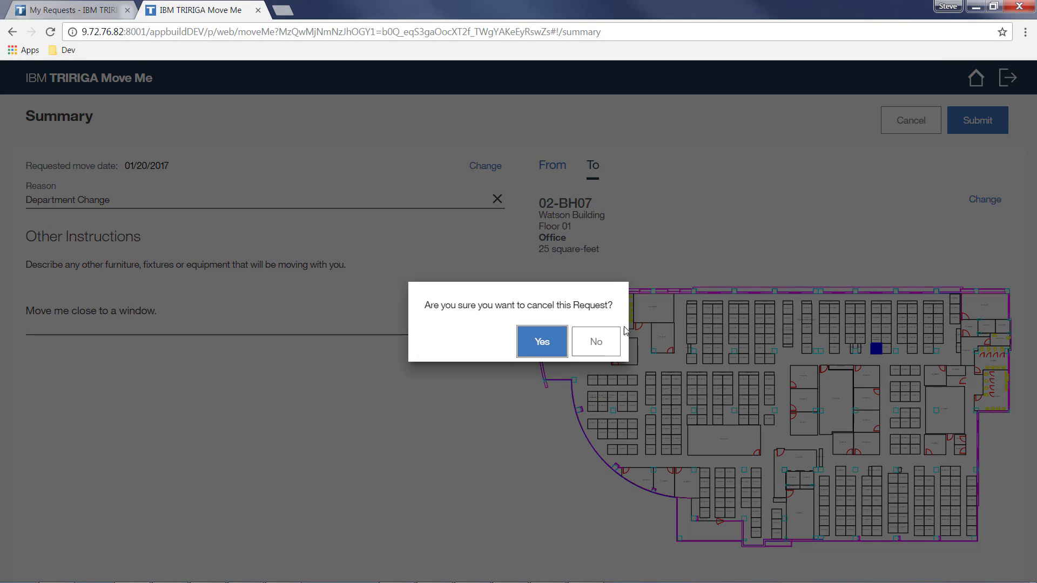
click(592, 341)
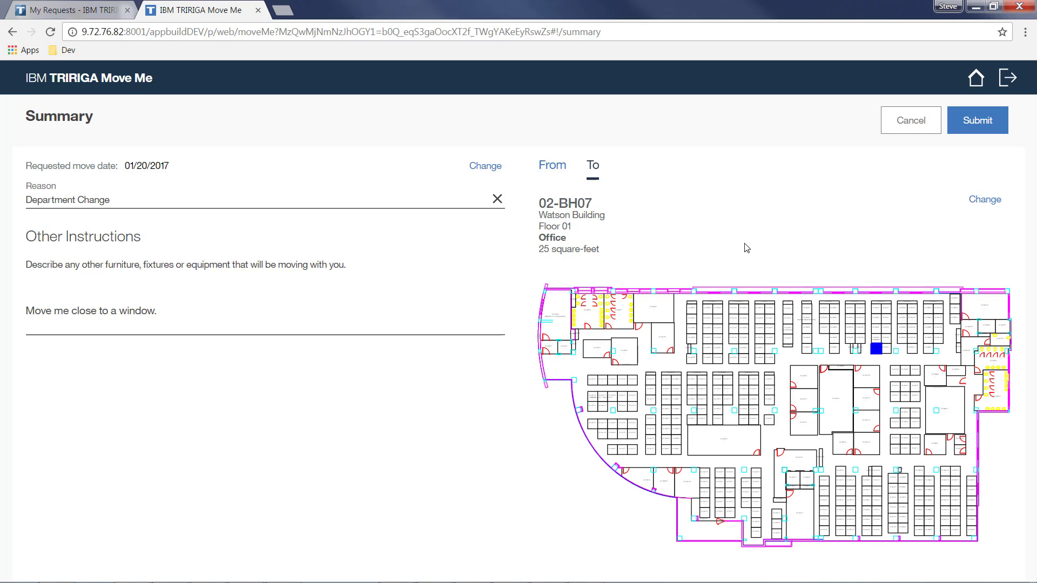
click(982, 124)
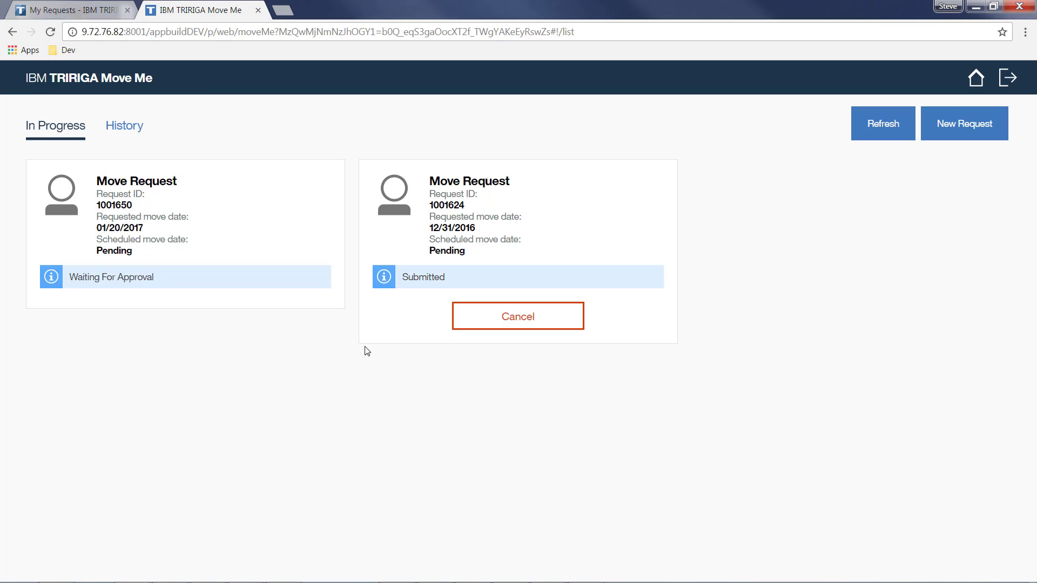
Step: Cancel the submitted move request with the requested move date 12/31/2016 and confirm the cancellation
click(508, 321)
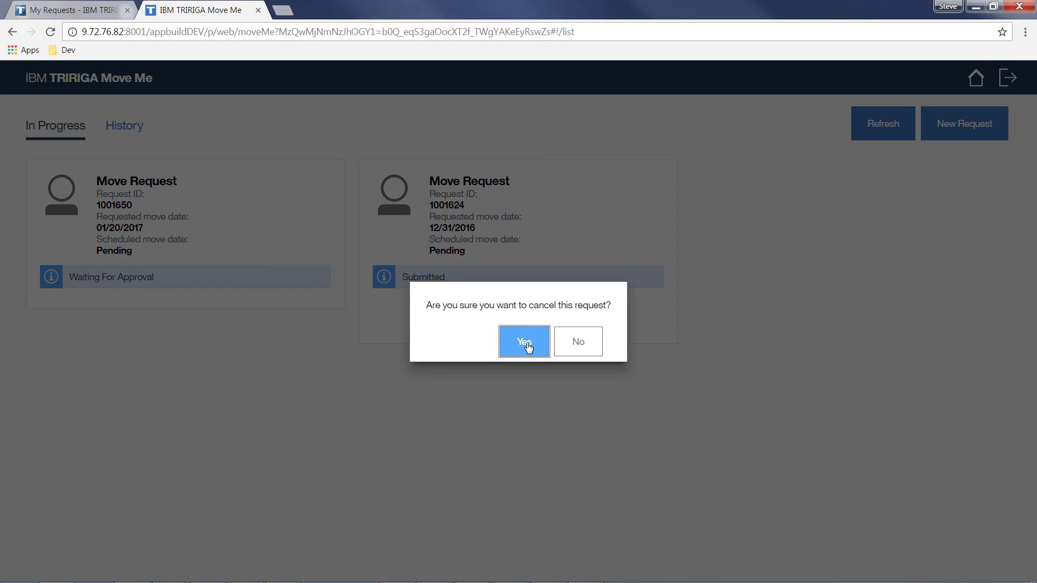
click(528, 347)
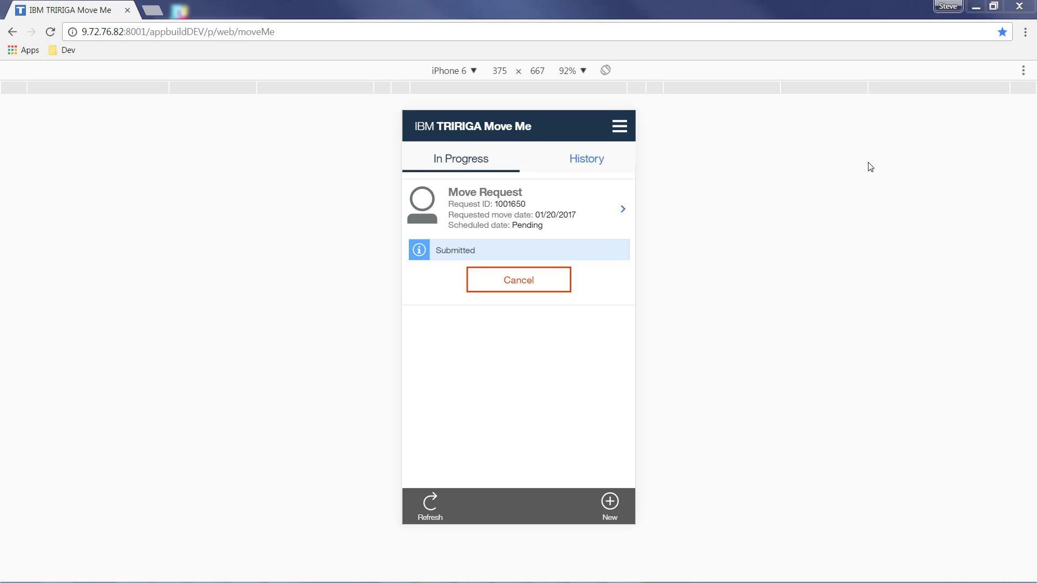
Step: Examine the web address used by the phone-sized view of the move request page
click(282, 29)
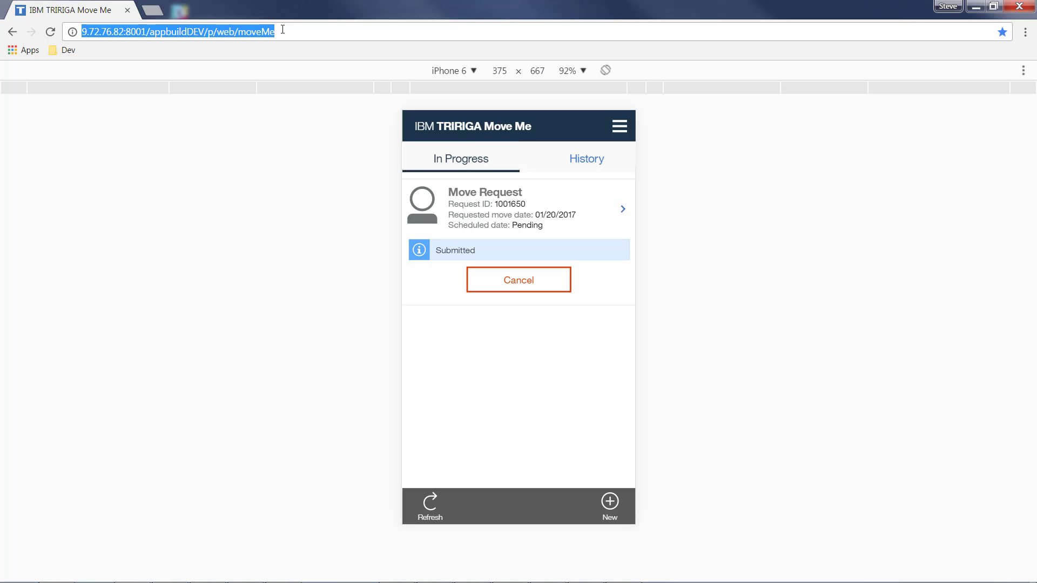
click(291, 31)
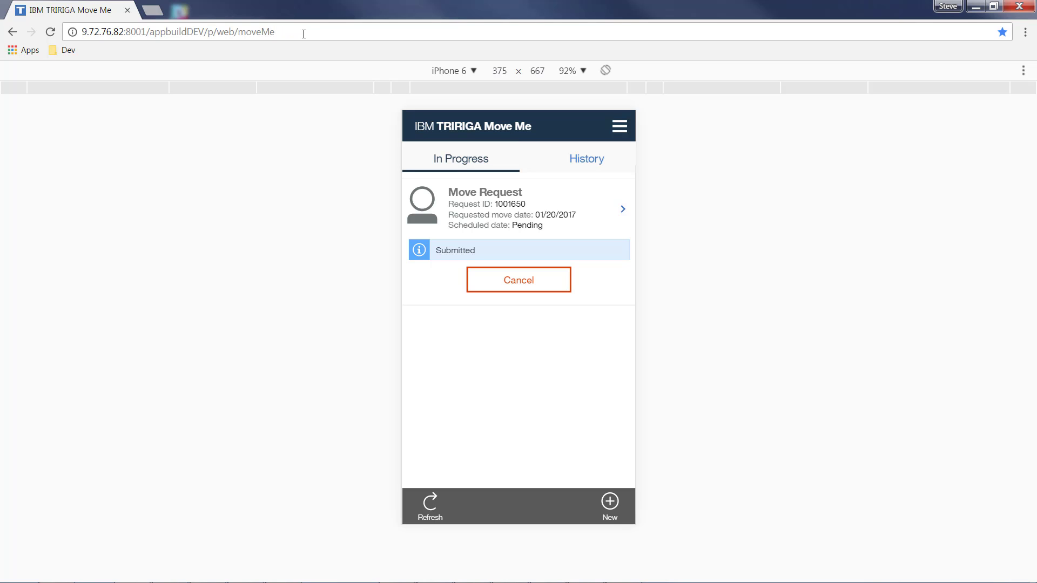
drag(304, 33, 79, 32)
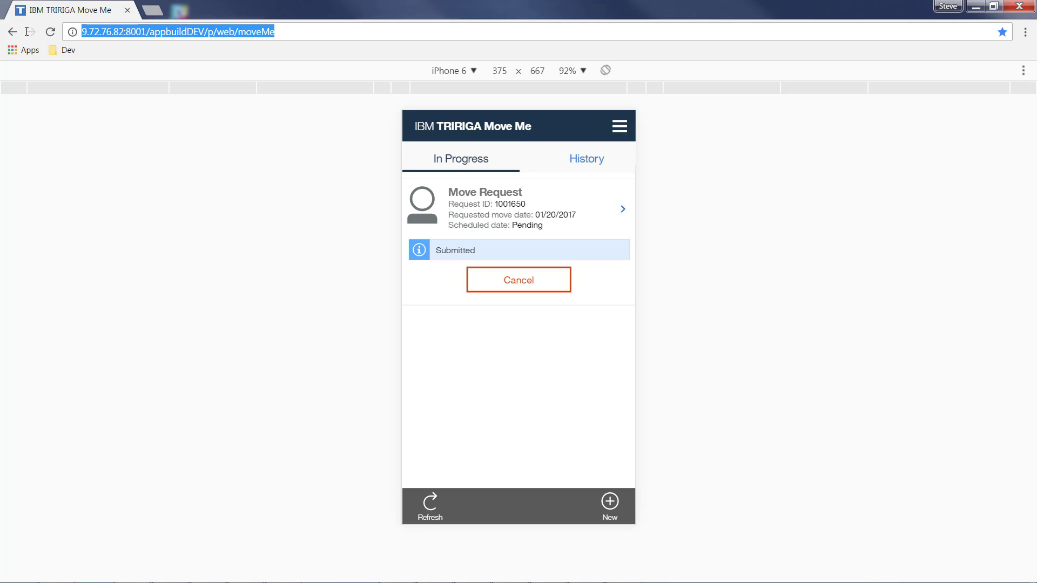
click(377, 32)
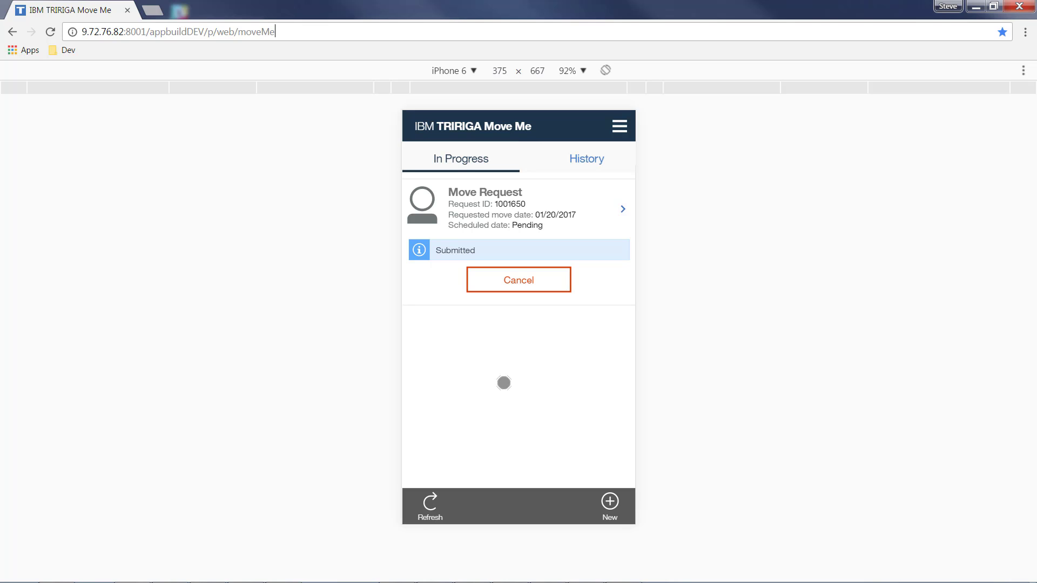
Step: Review the summary of the submitted move request dated 01/20/2017 and return to the request list
click(492, 199)
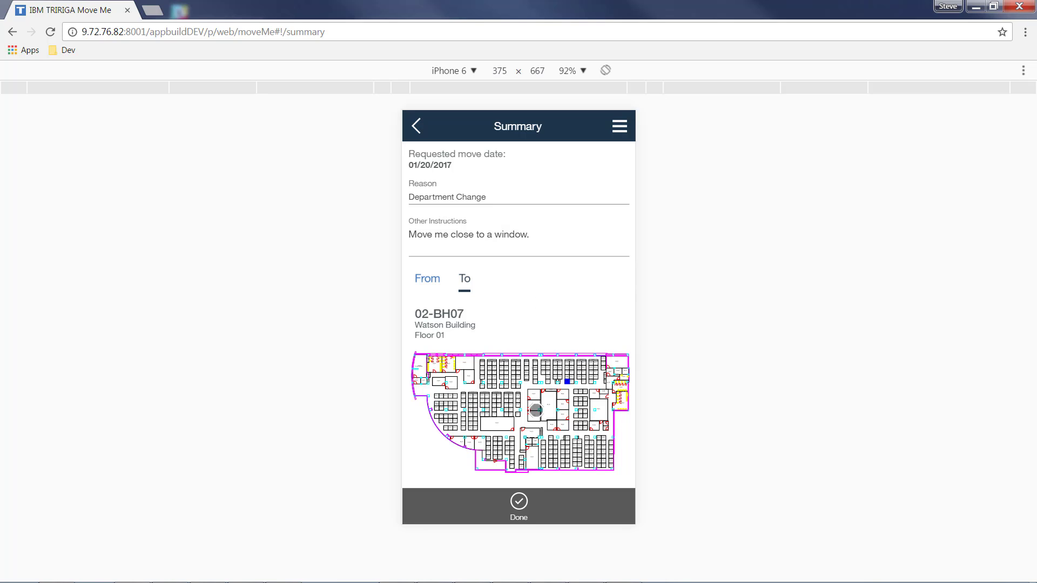
click(519, 501)
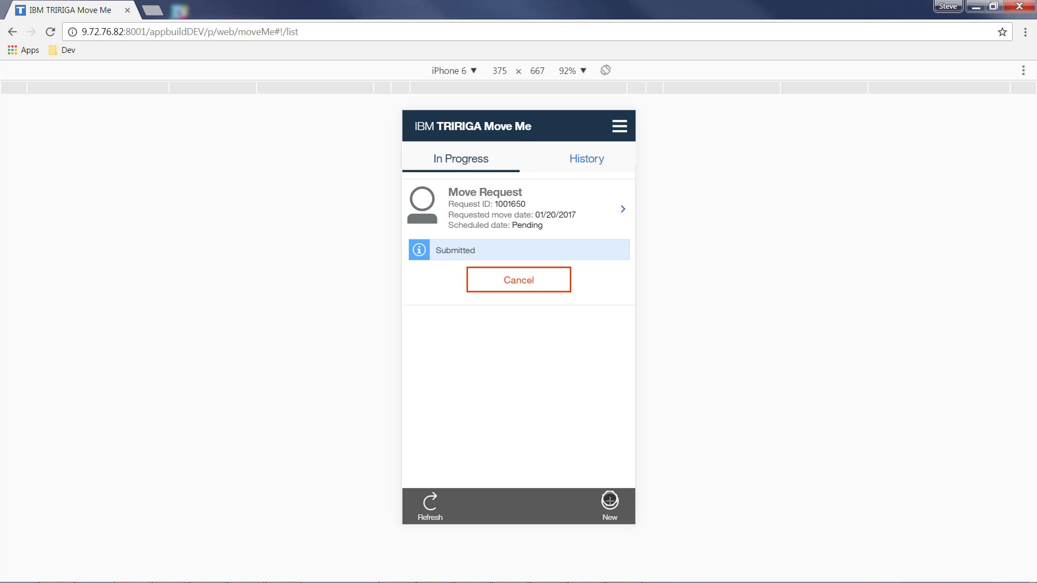
Step: Start a new move request and choose a co-worker to be close to as a room search criterion
click(610, 501)
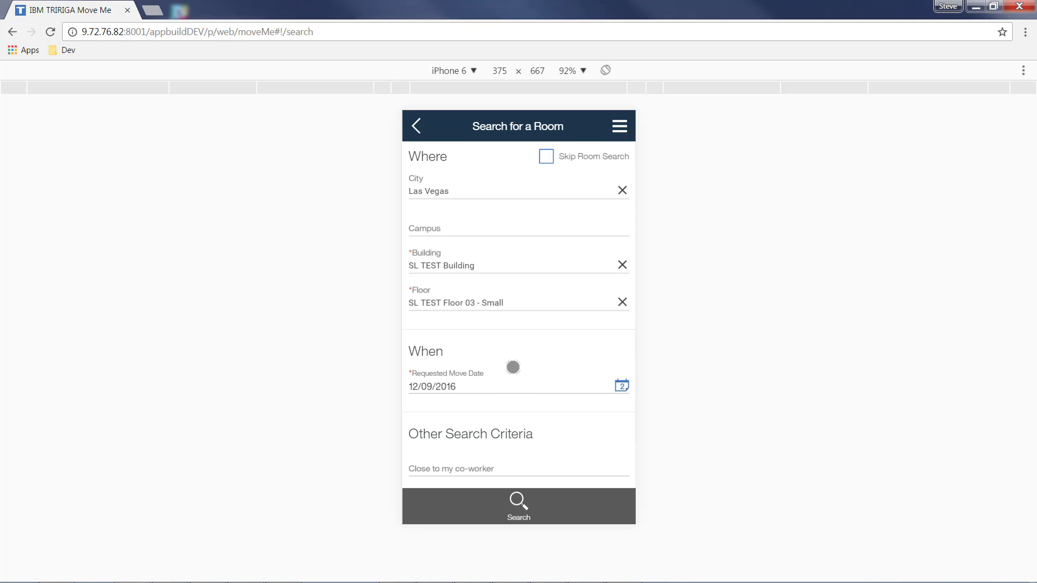
drag(512, 366, 514, 176)
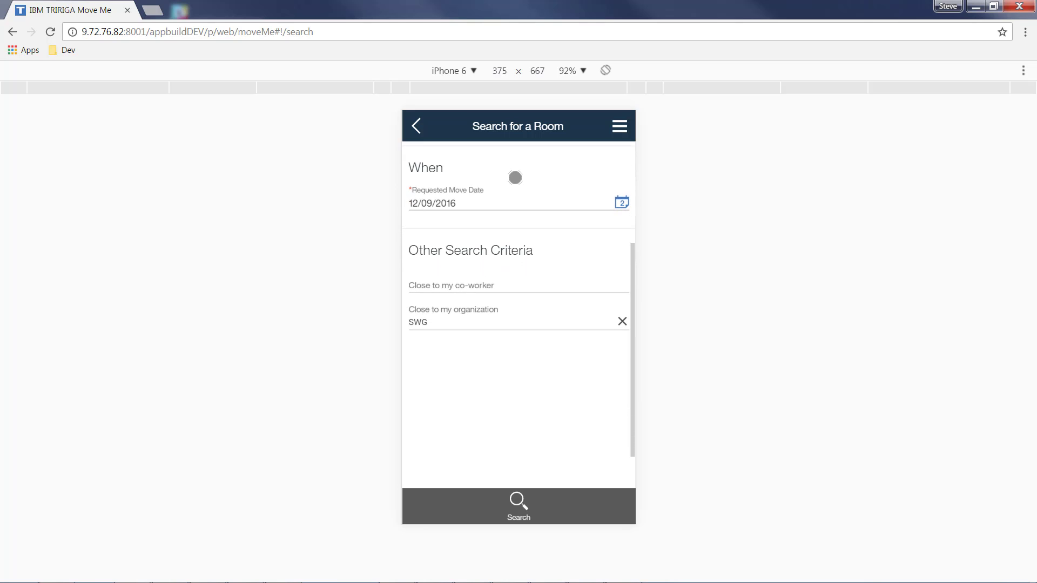
drag(522, 243, 541, 362)
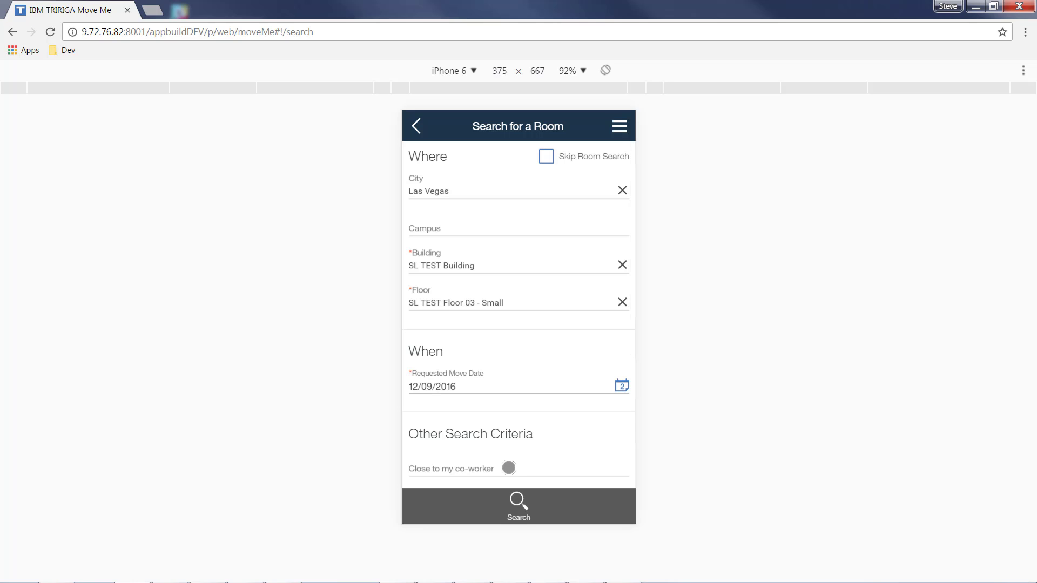
click(508, 468)
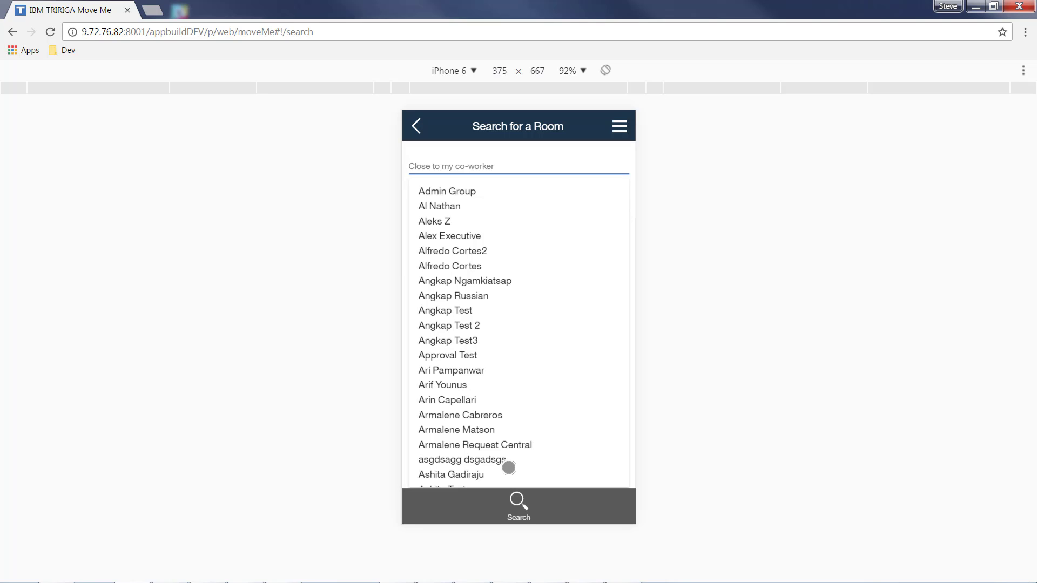
click(452, 206)
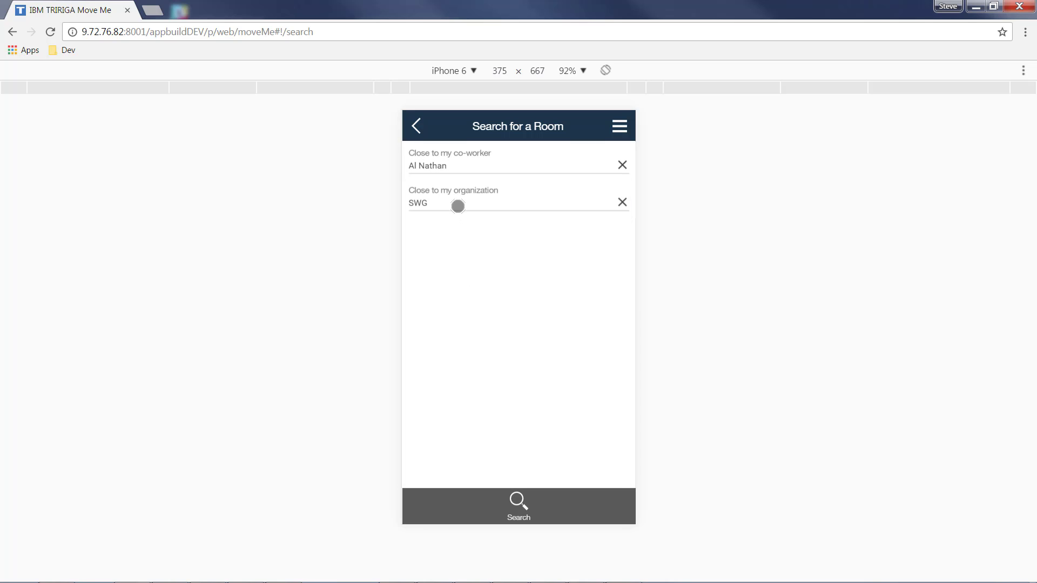
Step: Clear the organization criterion of the room search and choose SWG for it again
drag(500, 233, 515, 433)
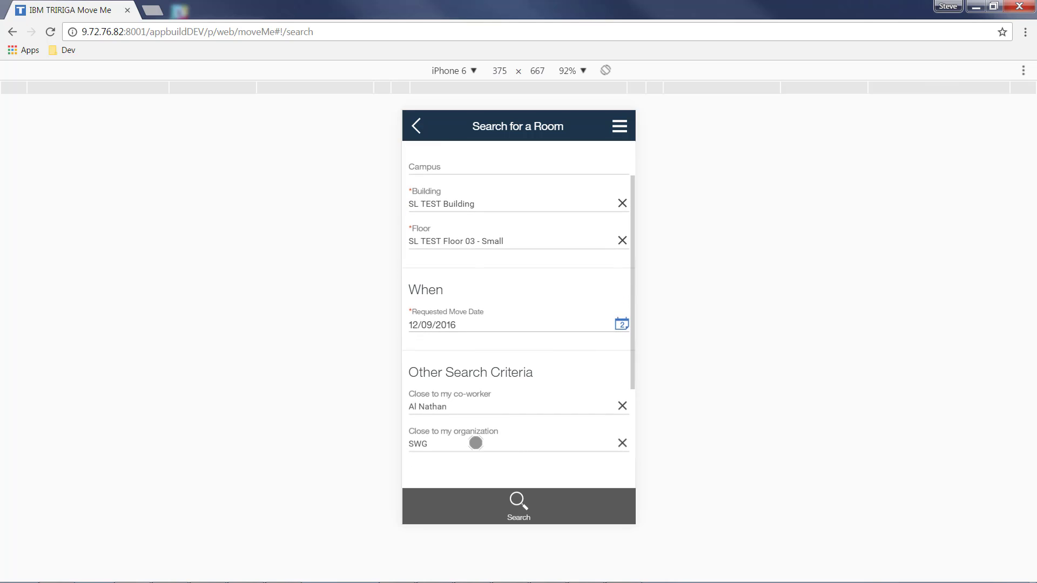
drag(528, 384, 537, 453)
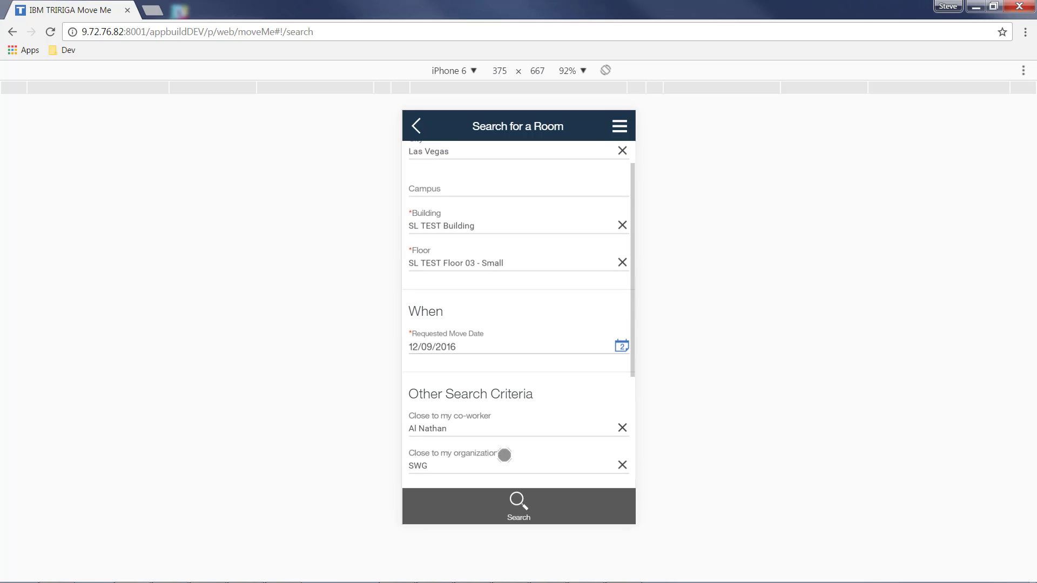
click(621, 464)
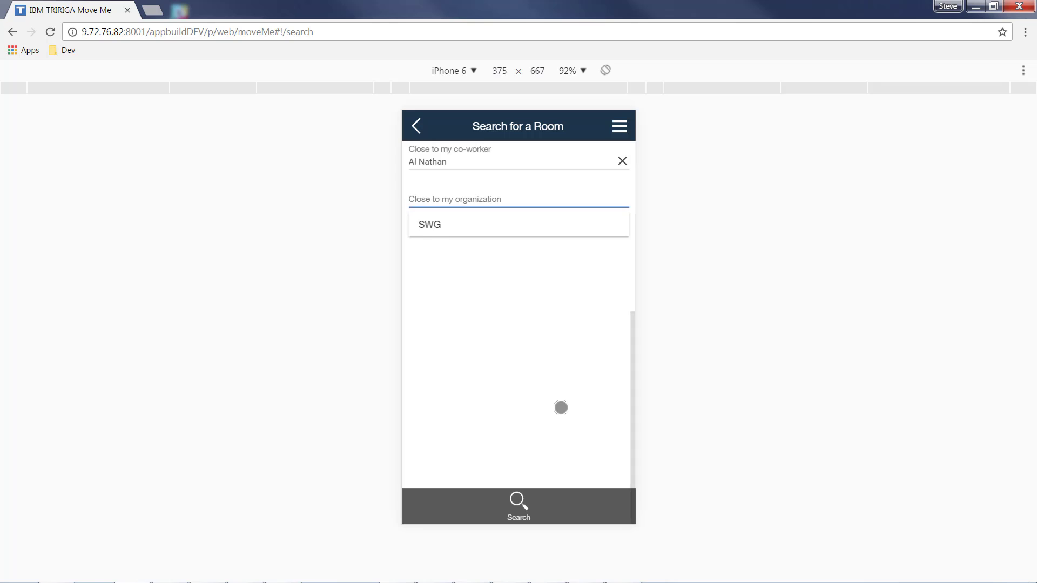
click(475, 193)
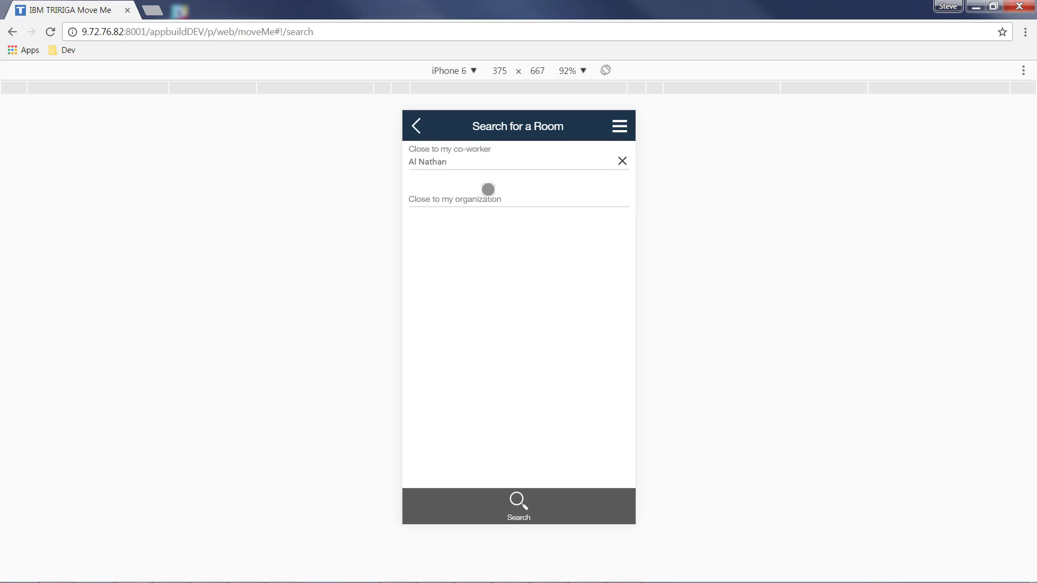
click(494, 197)
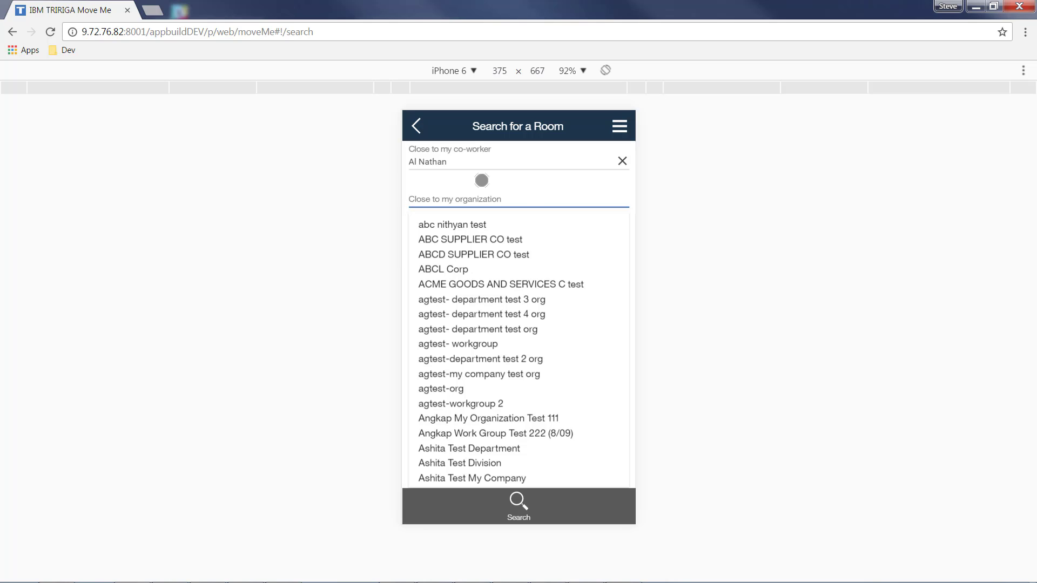
text(SWG)
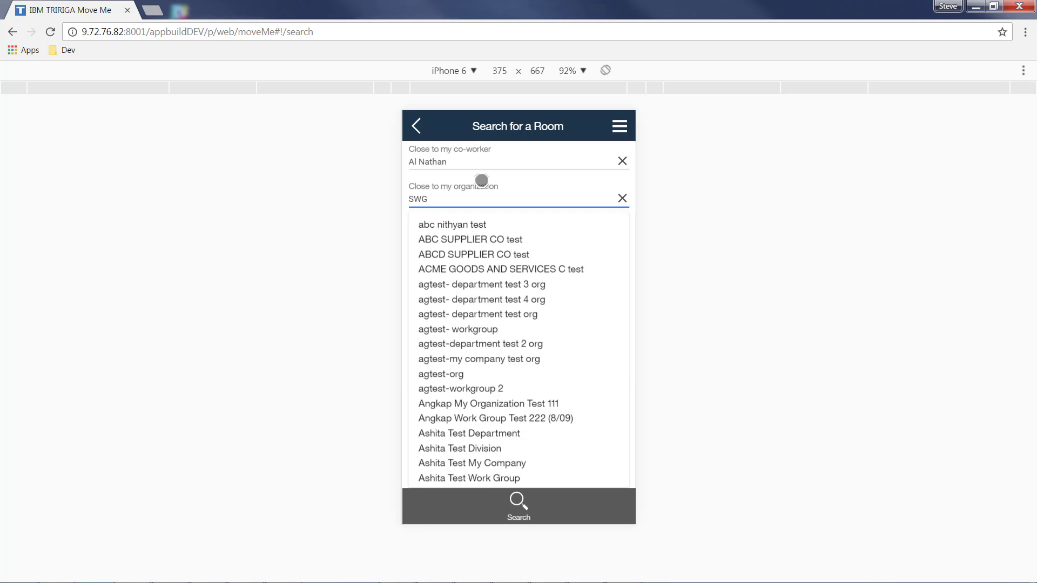
click(441, 226)
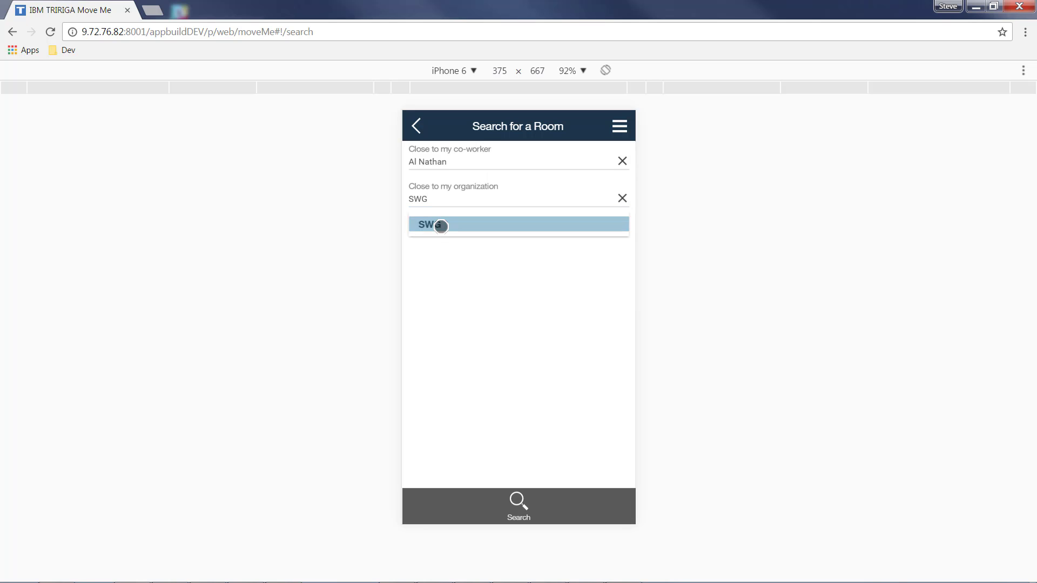
Step: Search for available rooms, then view the floor plan's organization colour legend and hide it
drag(495, 213, 504, 525)
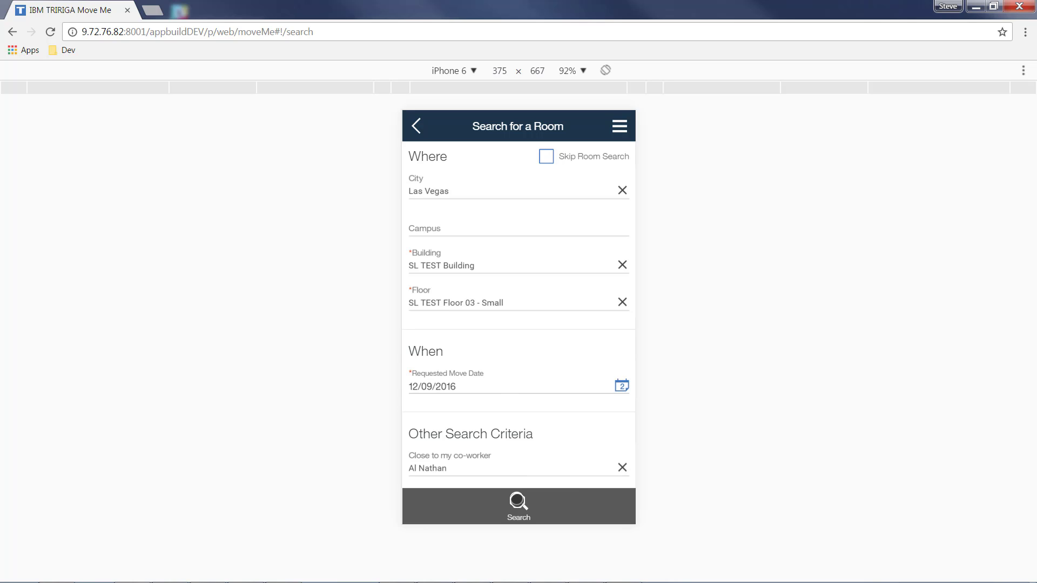
click(518, 502)
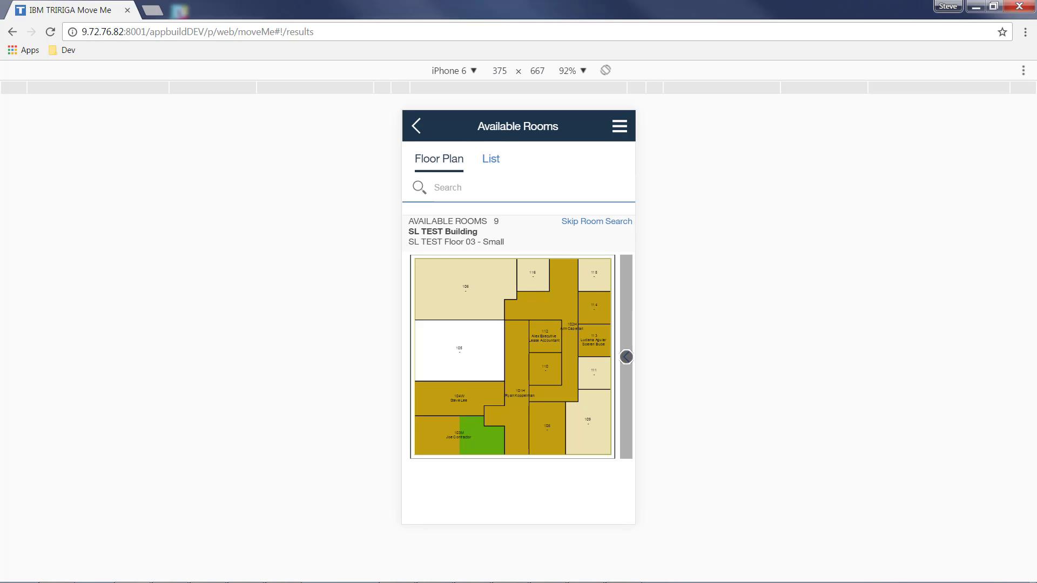
click(626, 357)
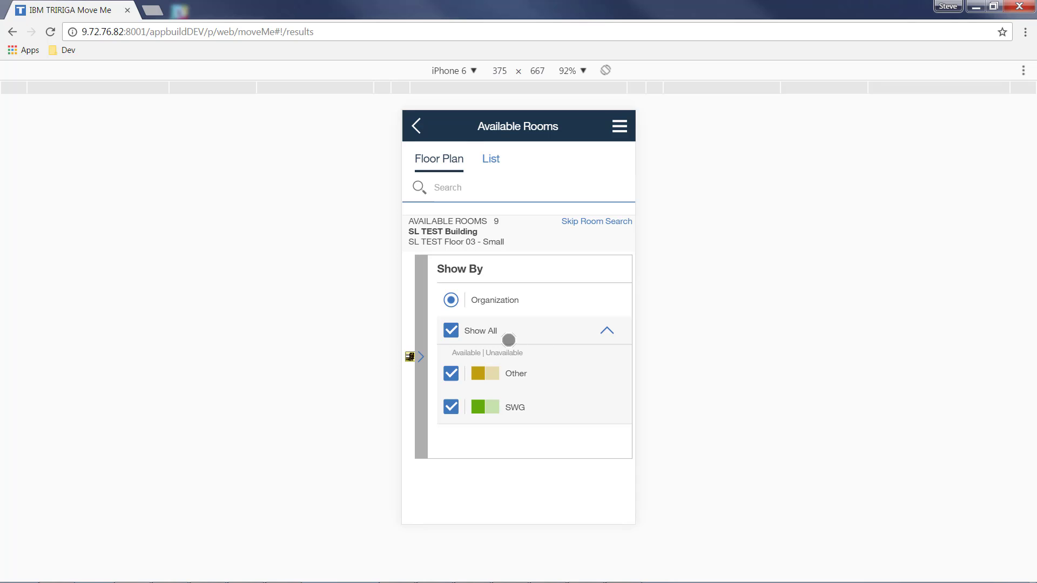
click(420, 356)
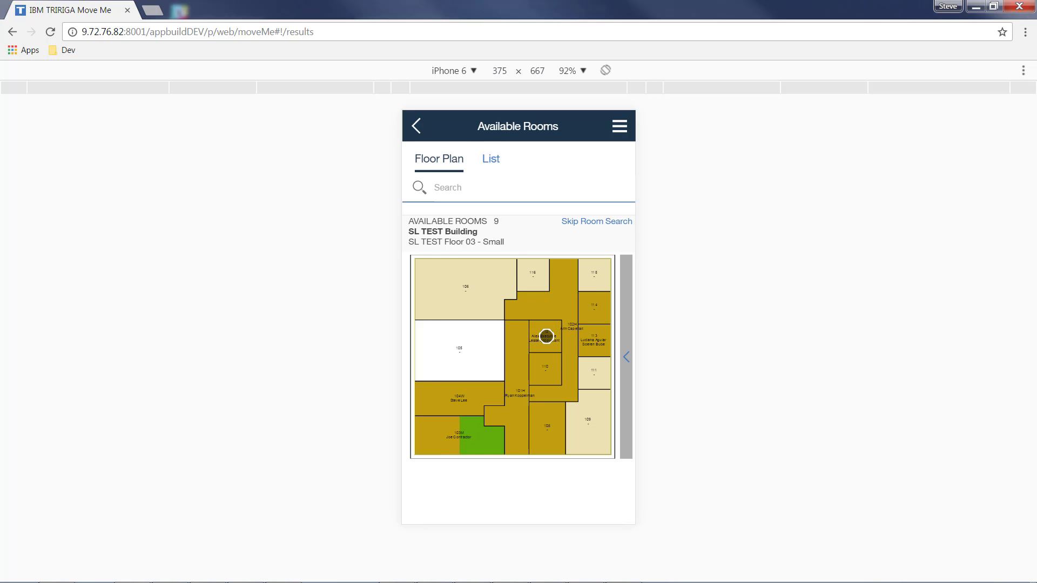
Step: Select room 112 on the floor plan and submit the move request with reason Department Change and instructions "Move my plants too."
click(546, 336)
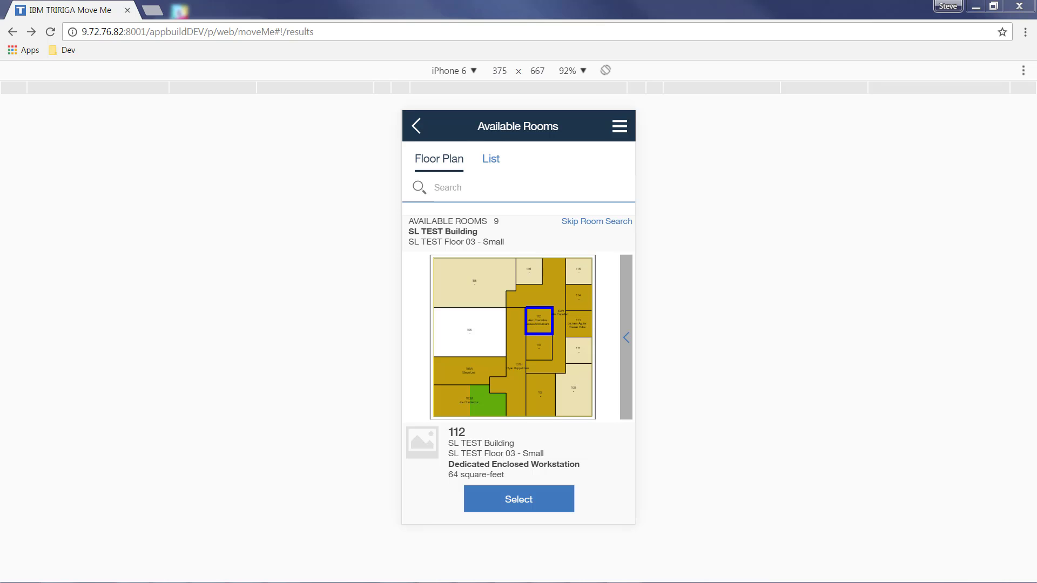
click(498, 504)
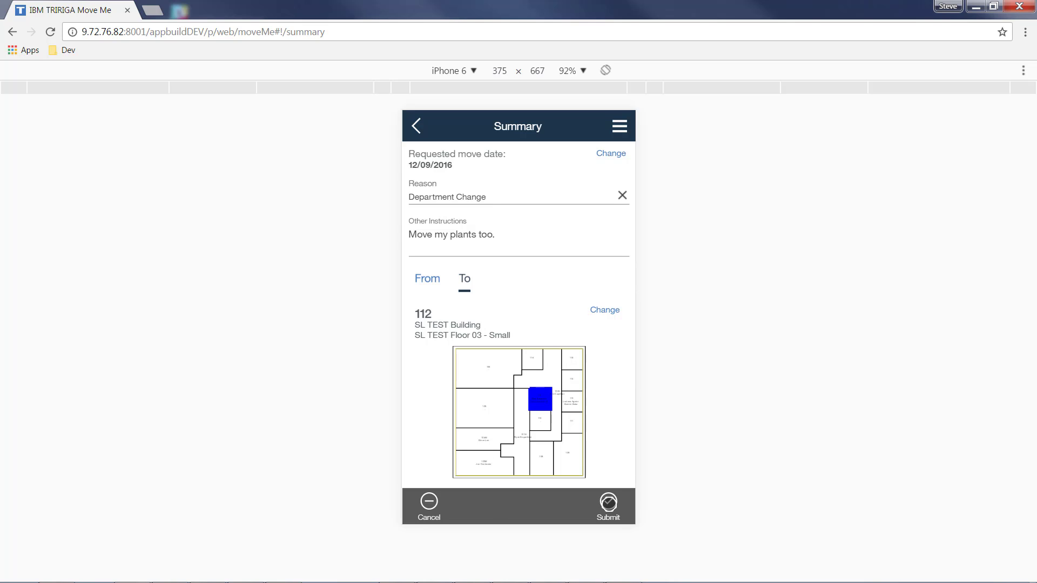
click(608, 503)
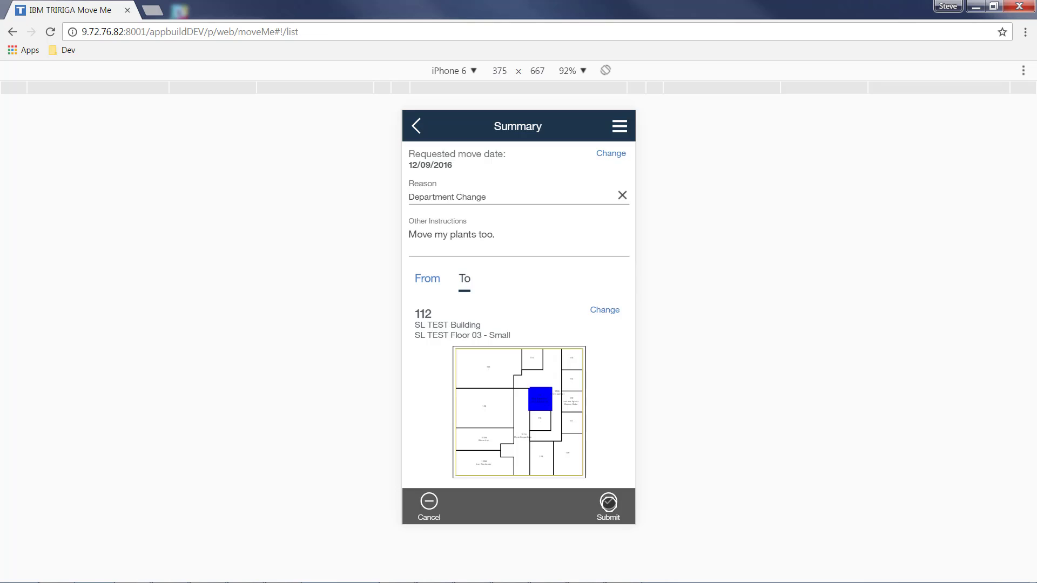